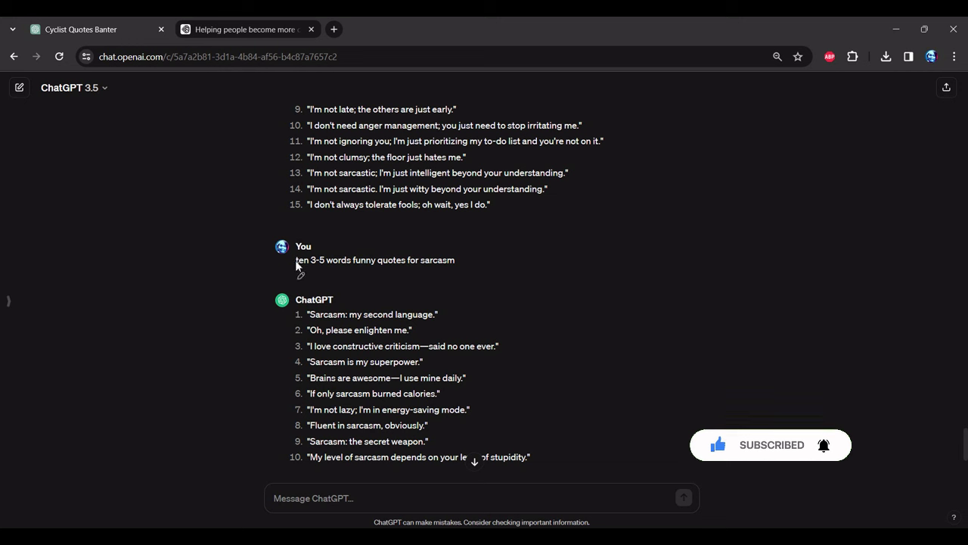
Copy the quote 'Oh, please enlighten me' from ChatGPT's ten sarcastic quotes.
drag(293, 259, 341, 261)
mouse_move(401, 379)
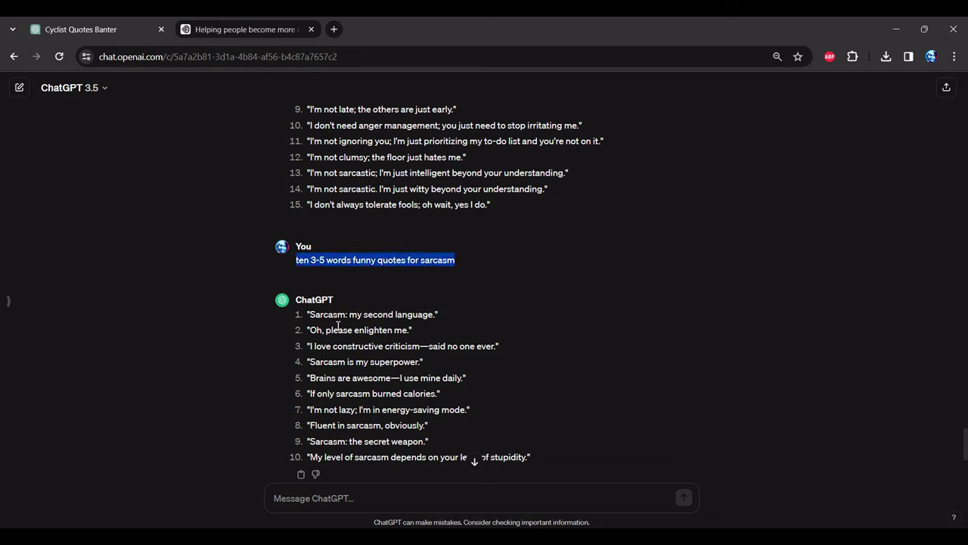
drag(360, 330, 338, 330)
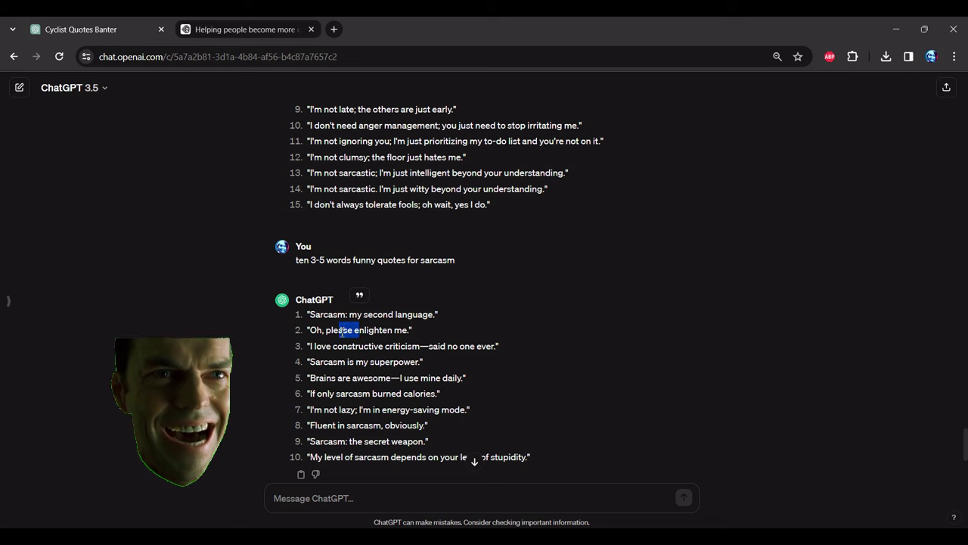
click(359, 424)
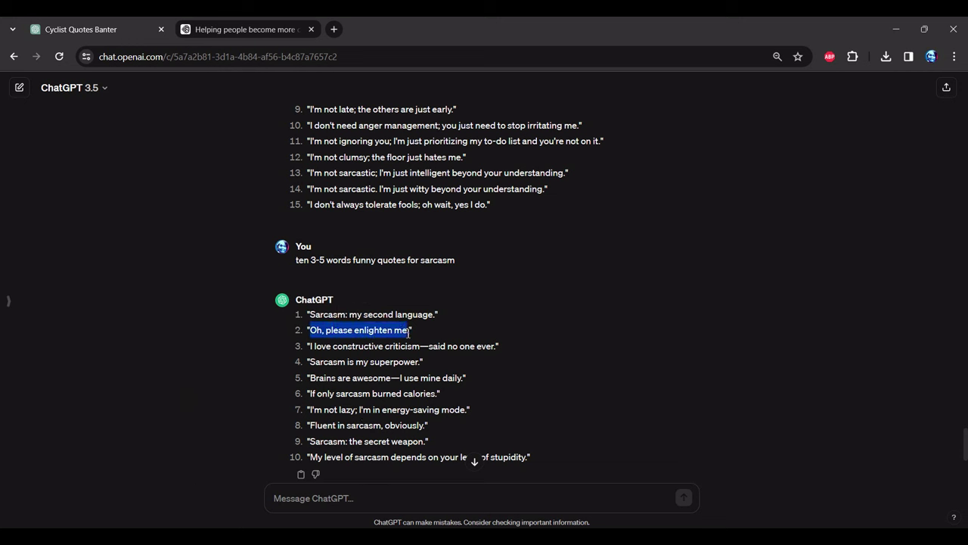
right_click(398, 329)
click(433, 341)
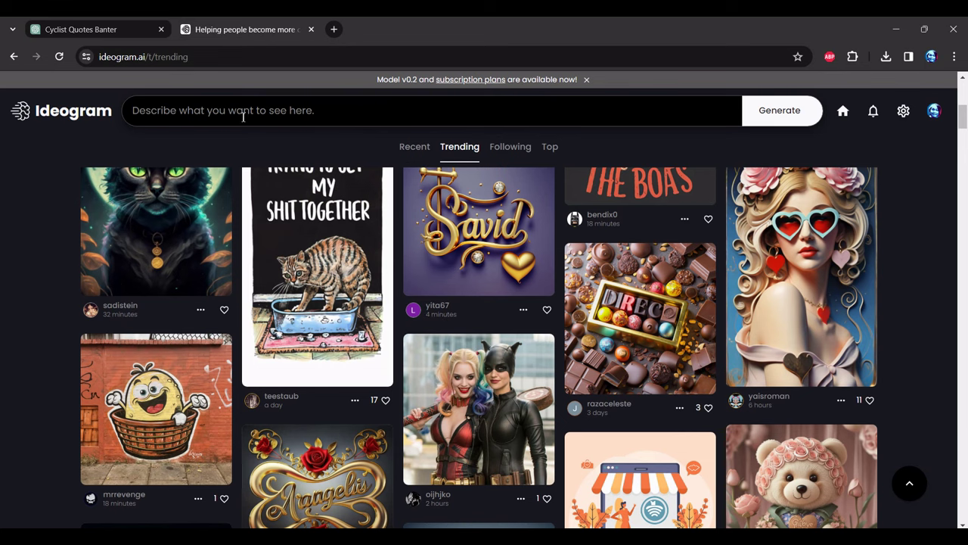
Generate the quote in Ideogram as wavy groovy pastel typography on black at ratio 10:16.
click(242, 116)
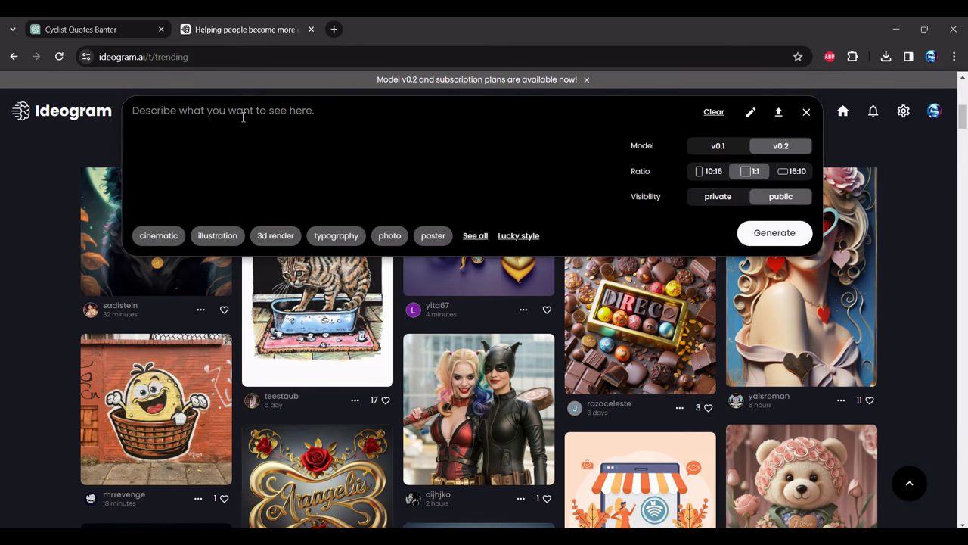
text(")
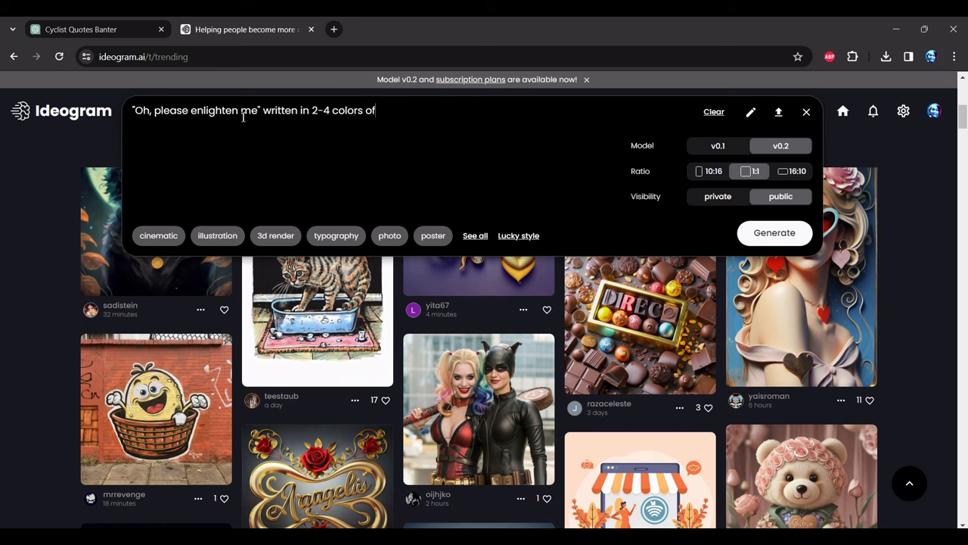
text(ovy typo)
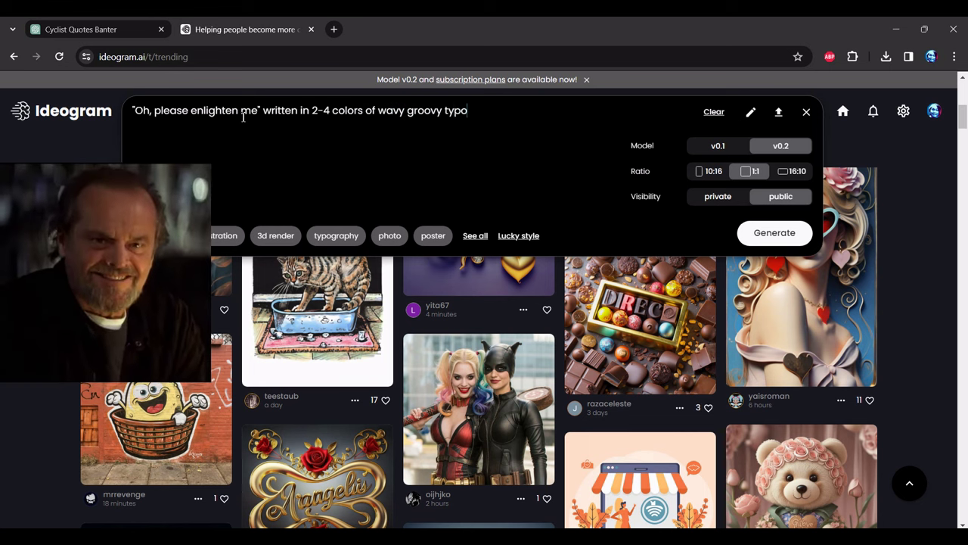
text(graphy, black background)
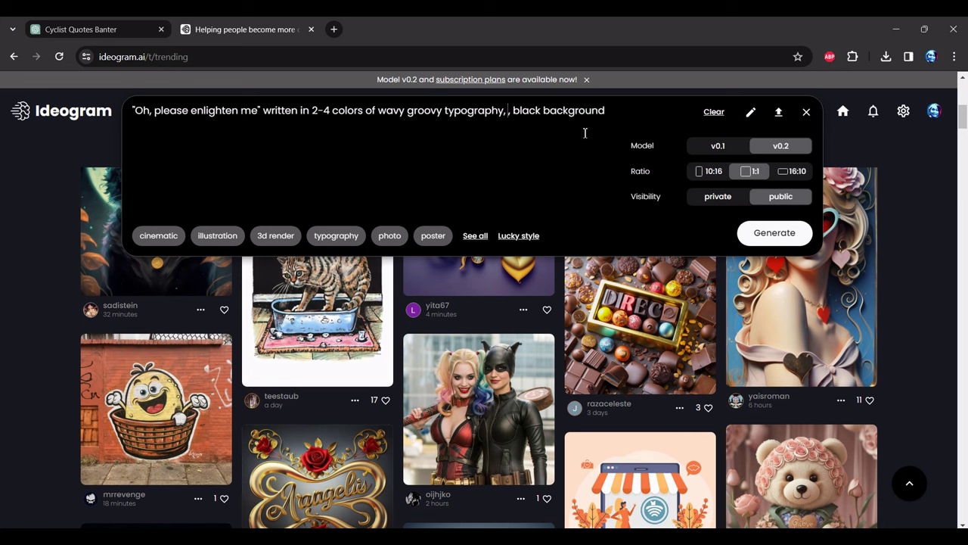
text(pastel colors,)
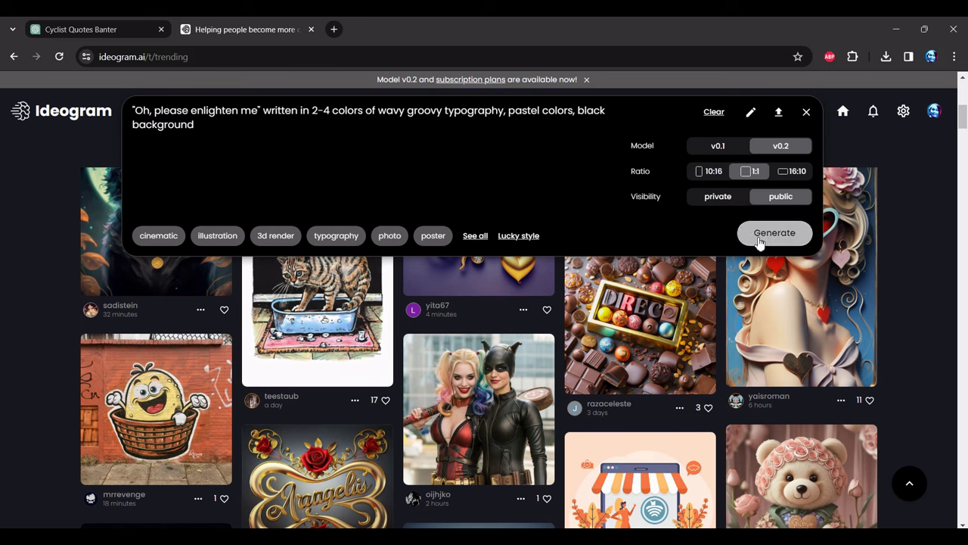
click(707, 172)
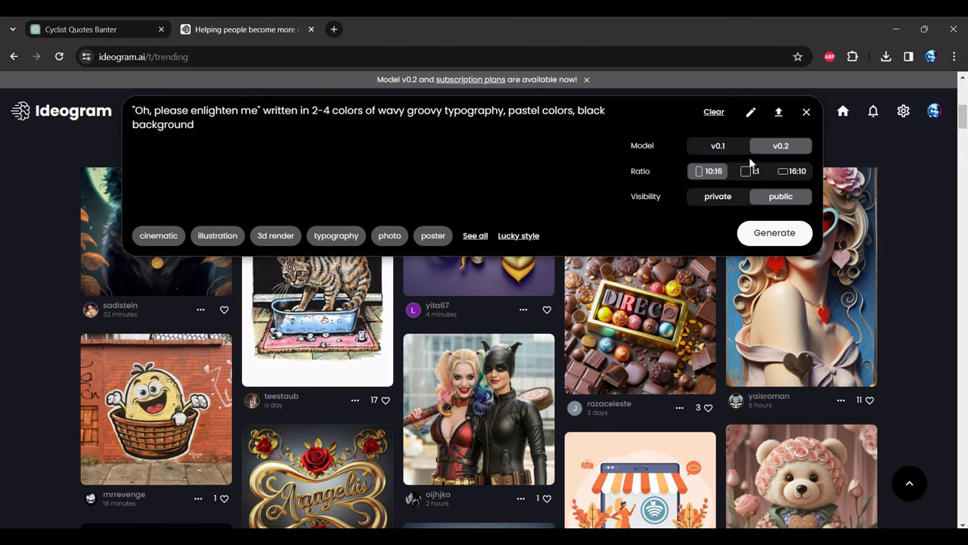
click(767, 233)
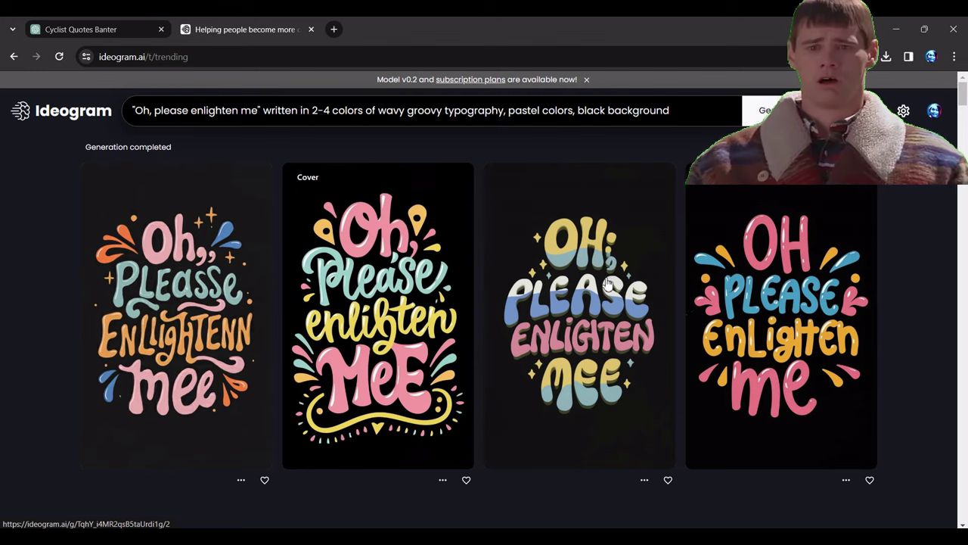
Open the fourth result, the pink, blue and yellow lettering design.
click(779, 317)
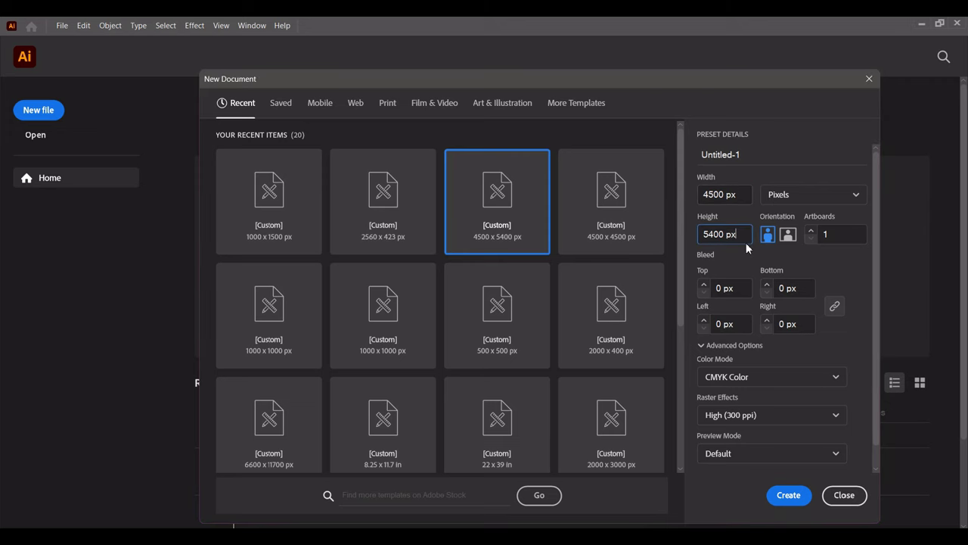
Create the 4500×5400 px document with a stroke-free black background rectangle, locked.
click(788, 494)
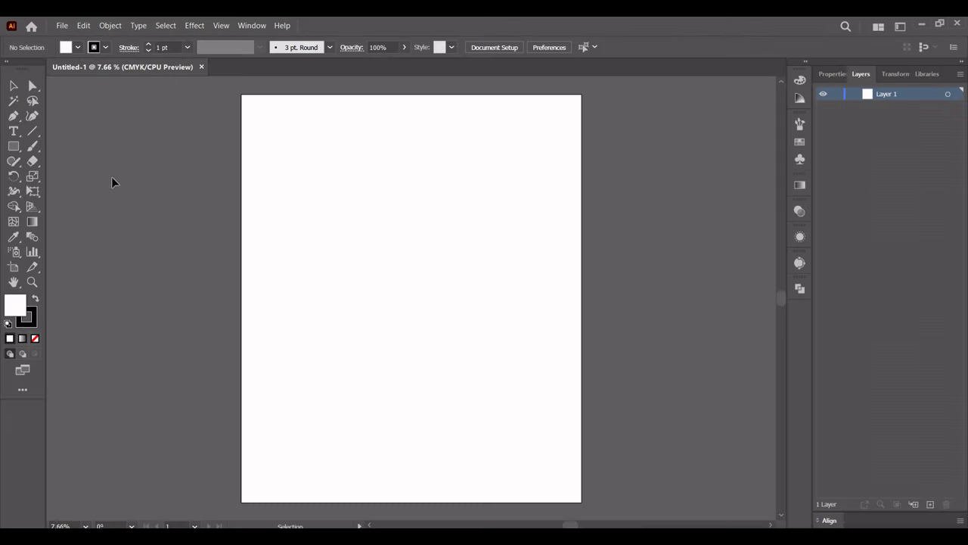
click(36, 300)
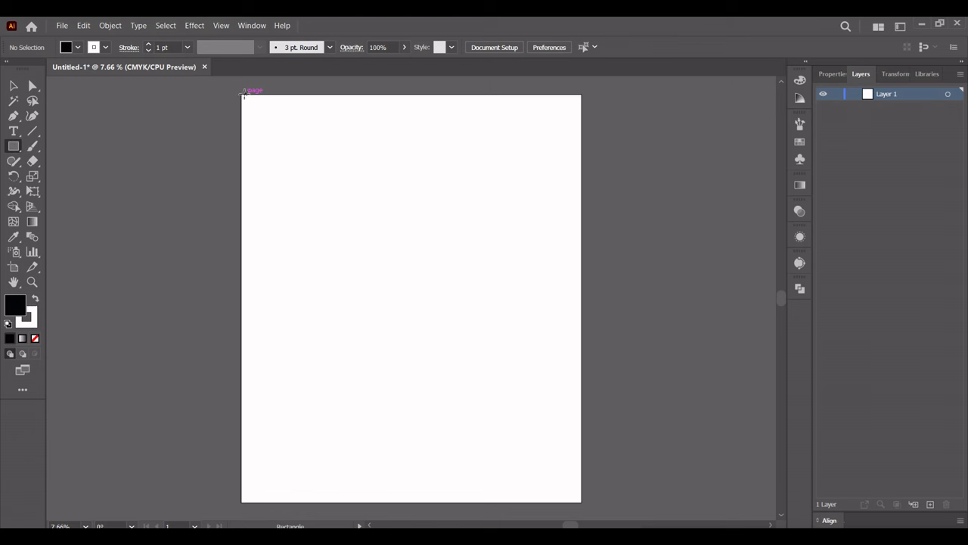
drag(241, 95, 581, 501)
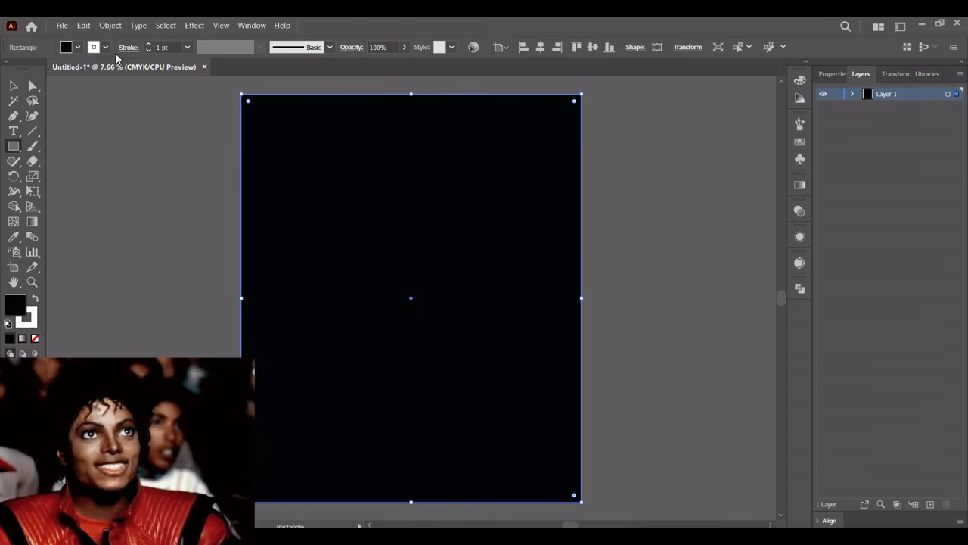
click(78, 47)
click(9, 69)
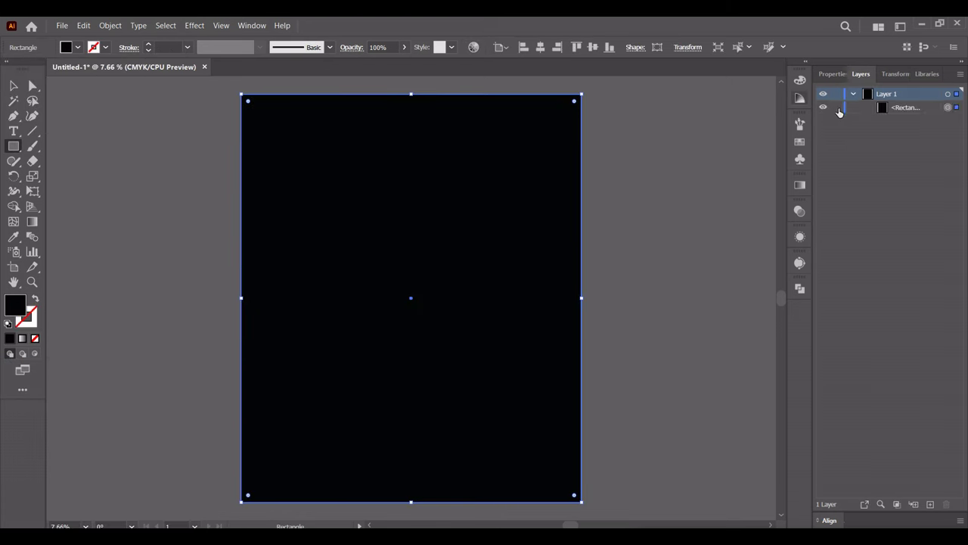
click(837, 108)
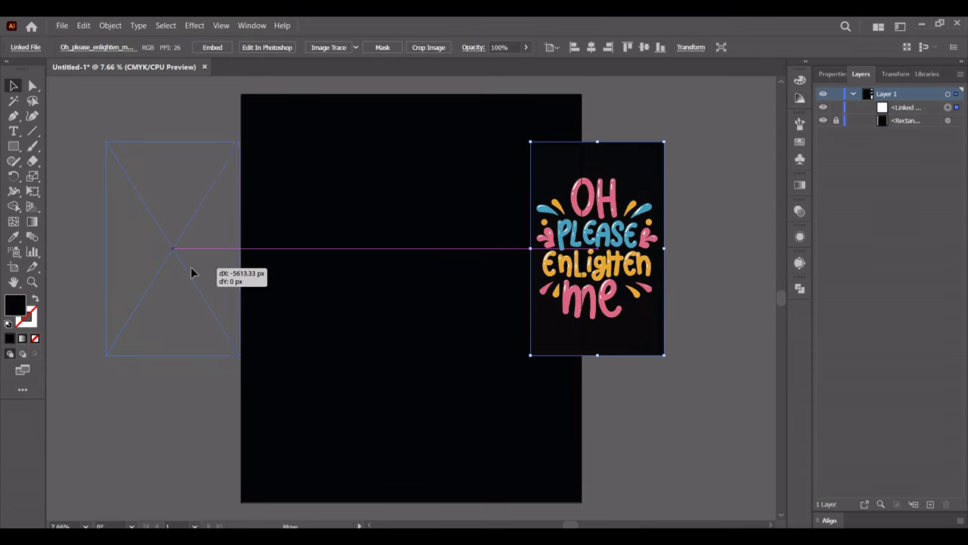
Move the lettering image to the artboard's left side and narrow it.
mouse_move(616, 278)
mouse_down()
mouse_move(227, 250)
mouse_move(262, 250)
mouse_move(261, 258)
mouse_move(313, 244)
mouse_up()
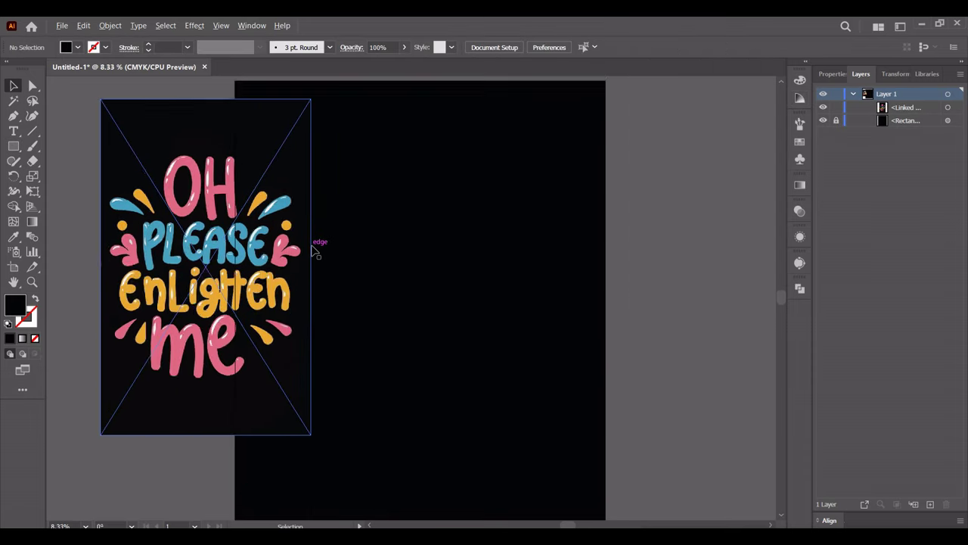
key(ctrl+plus)
key(ctrl+plus)
drag(426, 303, 408, 301)
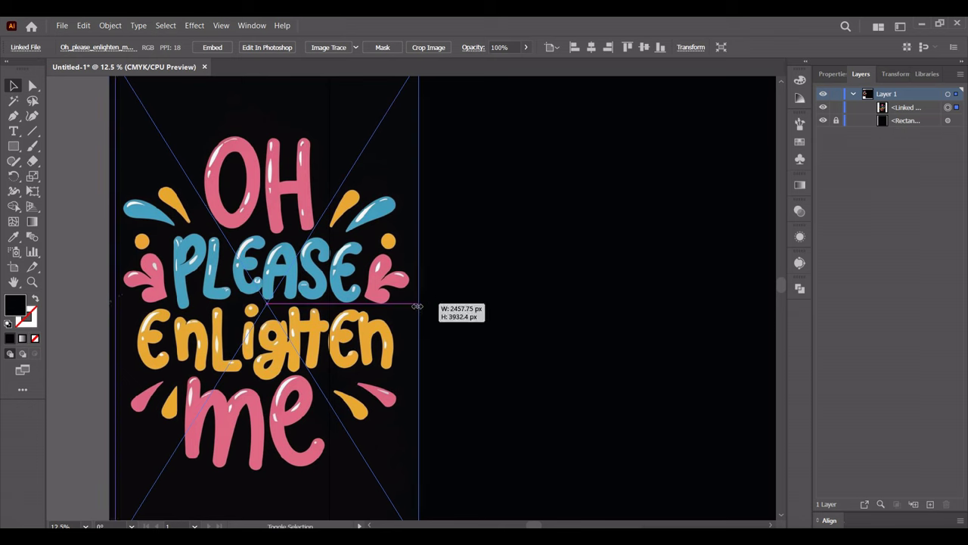
click(510, 276)
scroll(500, 250, right, 3)
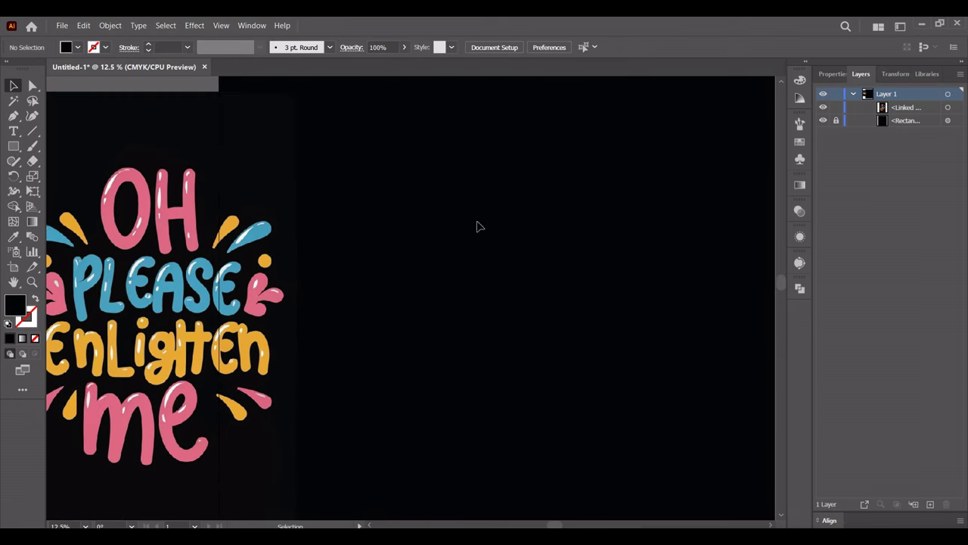
Add a text object coloured with the lettering's pink and enlarge it.
click(14, 131)
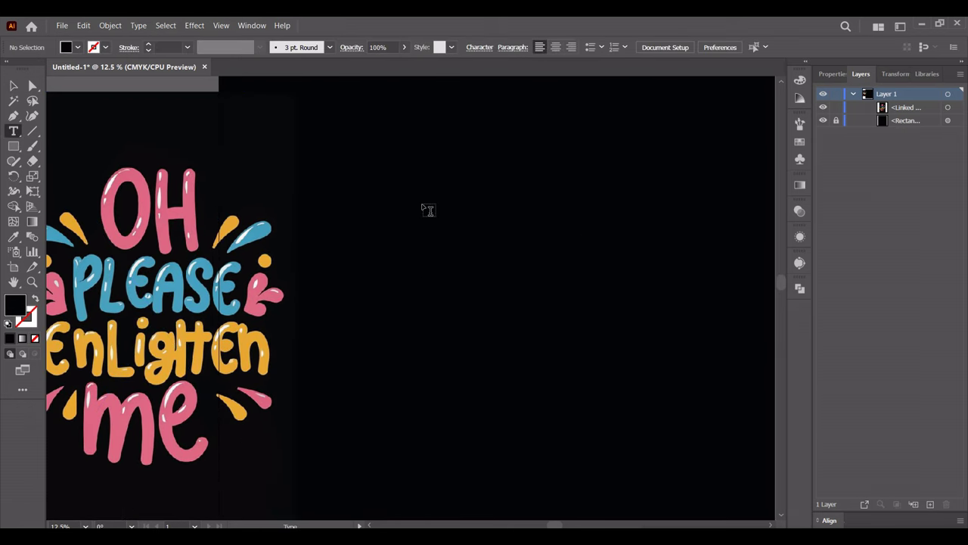
click(425, 206)
key(Escape)
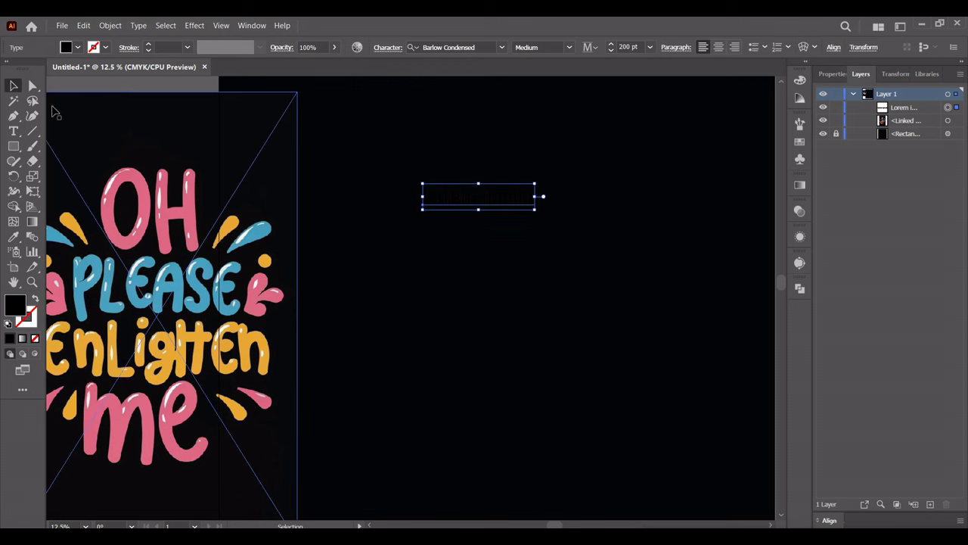
click(14, 238)
click(139, 179)
key(v)
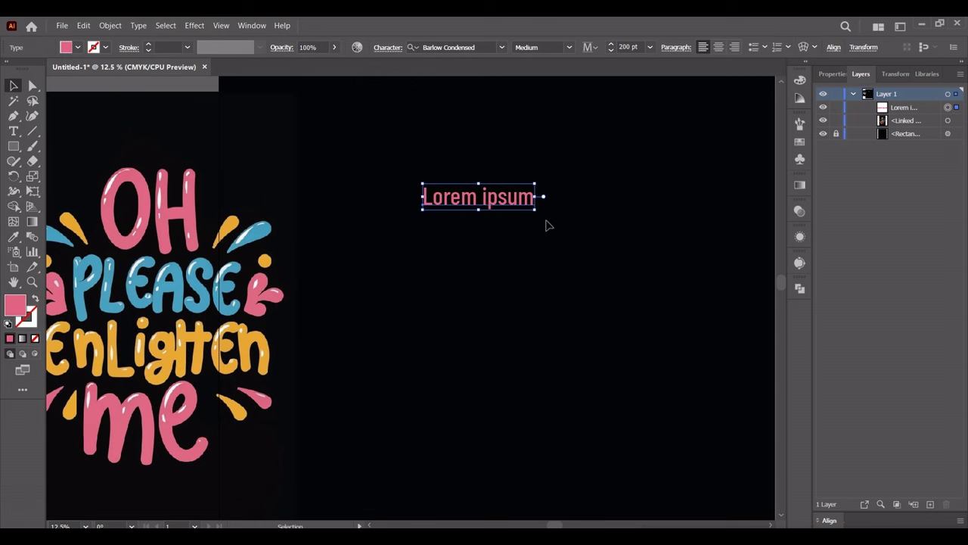
drag(535, 211, 719, 253)
drag(666, 219, 607, 219)
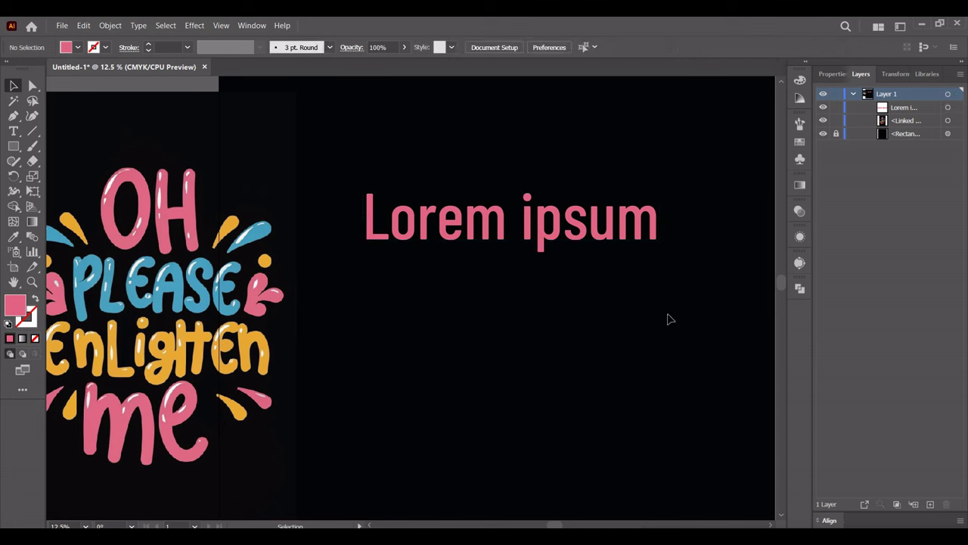
Set the text's font to Super Funtime and change it to 'OH'.
click(484, 47)
text(s)
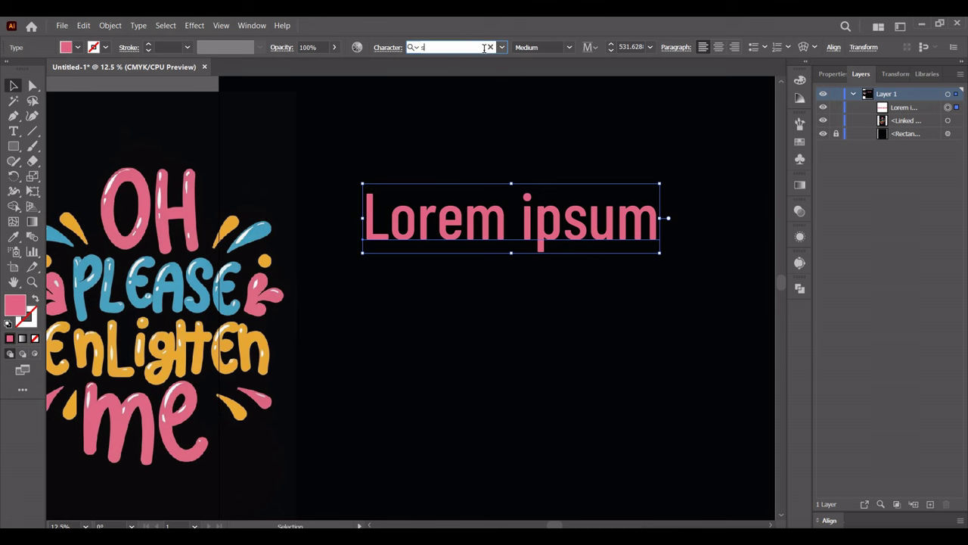
text(uper f)
click(492, 123)
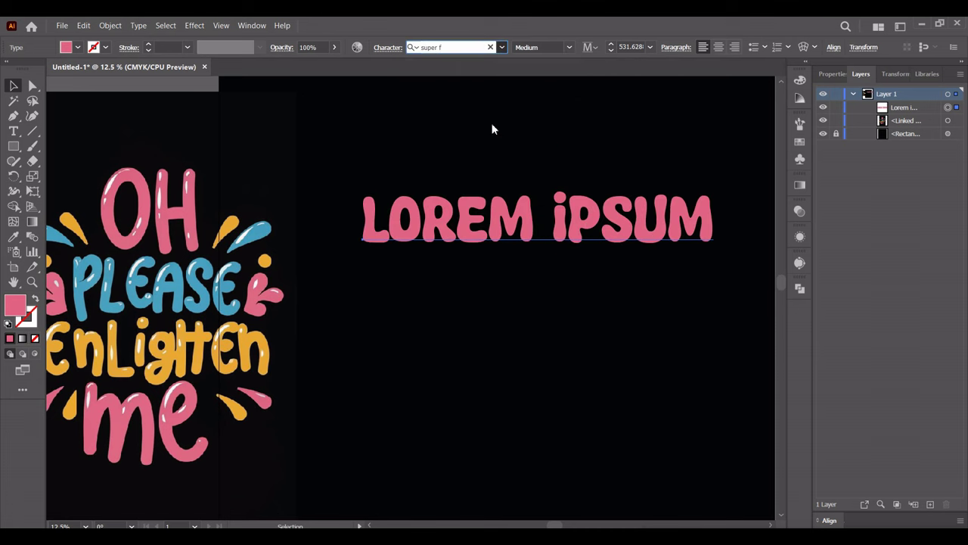
key(t)
click(450, 220)
key(ctrl+a)
text(OH)
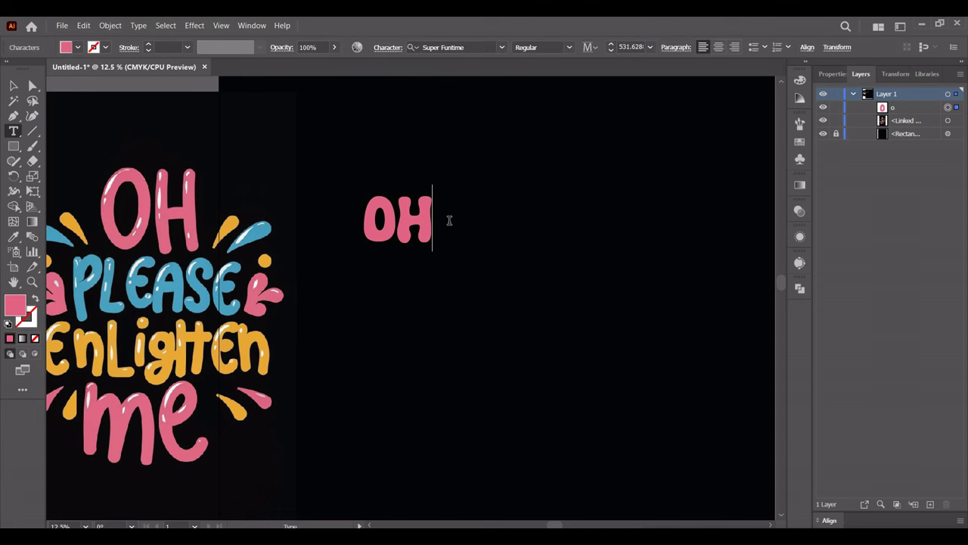
Enlarge the OH text to about 1142 pt and move it up and right.
key(Escape)
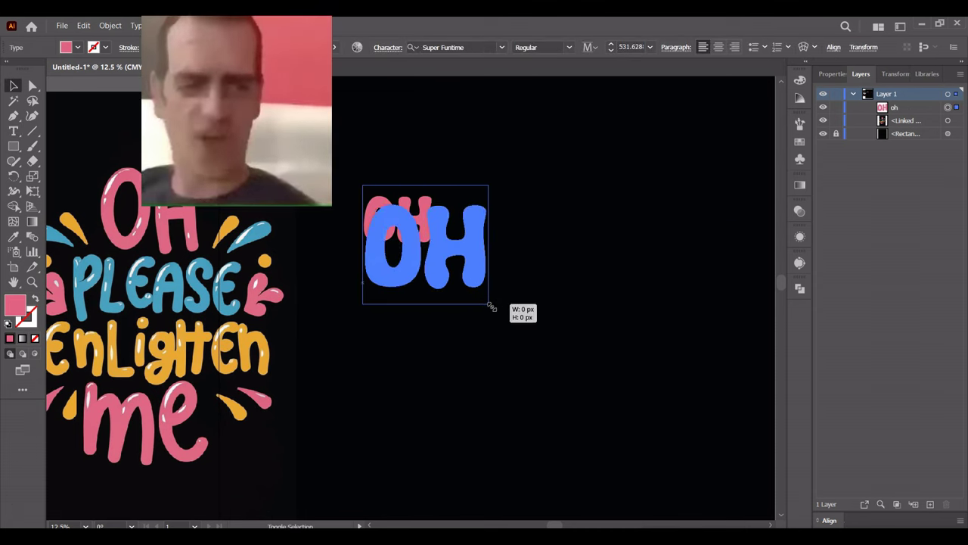
drag(432, 254, 487, 296)
mouse_move(416, 300)
mouse_down()
mouse_move(493, 233)
mouse_move(497, 261)
mouse_up()
click(831, 74)
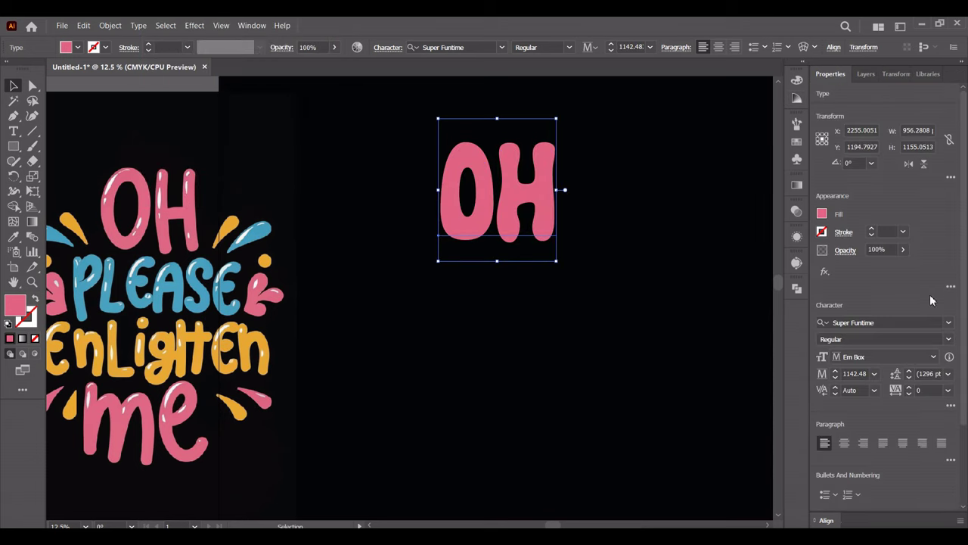
text(20)
Reposition OH and duplicate it below, colouring the copy with the reference's blue.
click(607, 307)
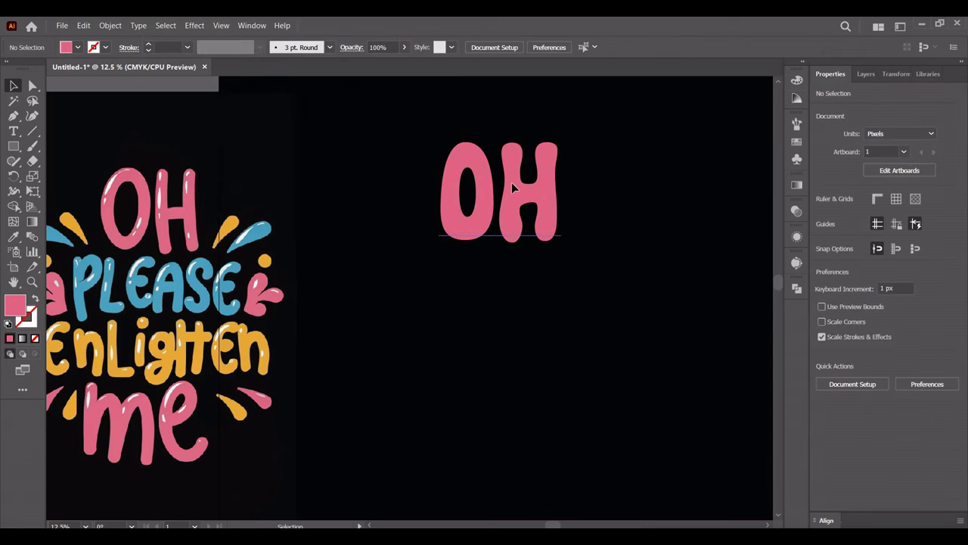
drag(499, 196, 489, 174)
drag(610, 130, 589, 121)
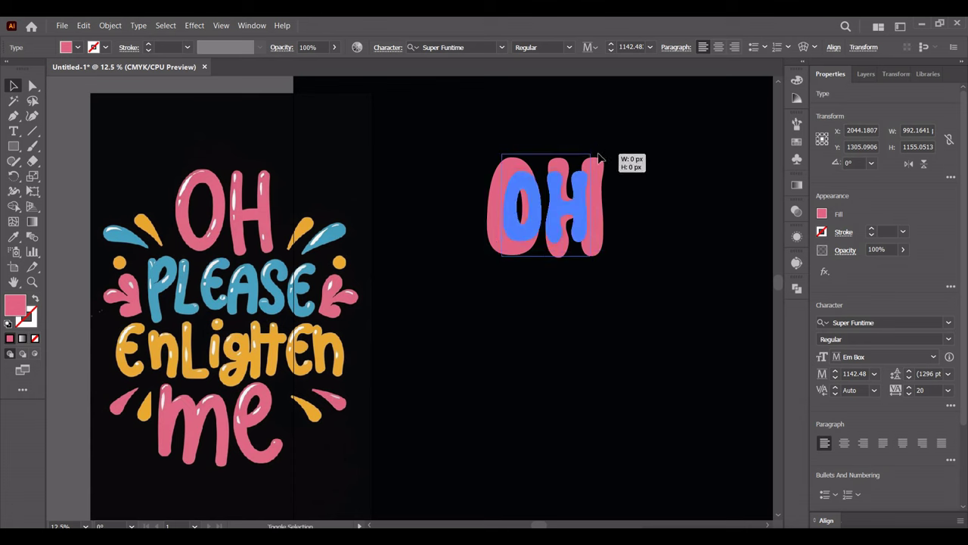
alt+drag(571, 182, 552, 257)
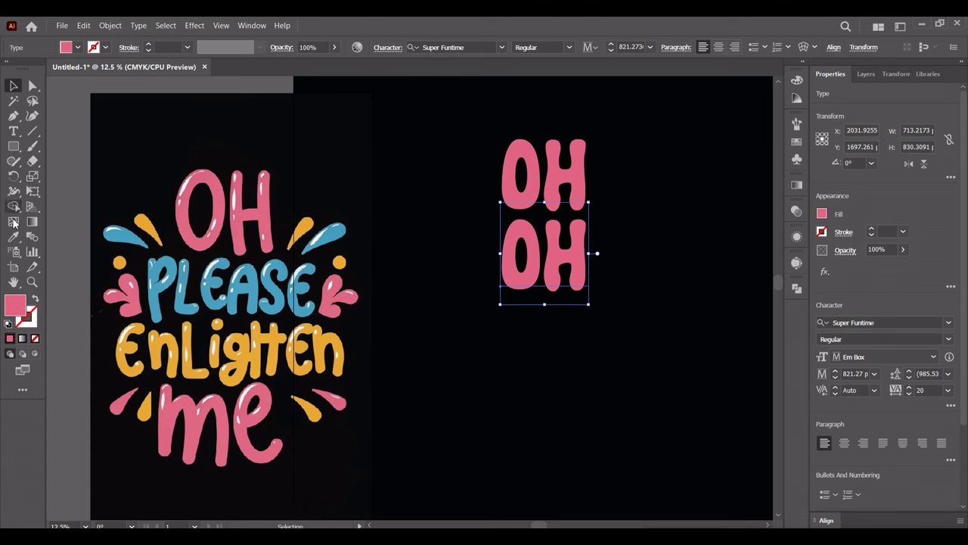
click(13, 236)
click(170, 261)
Retype the blue copy as 'PLEASE' and place it under OH.
double_click(549, 283)
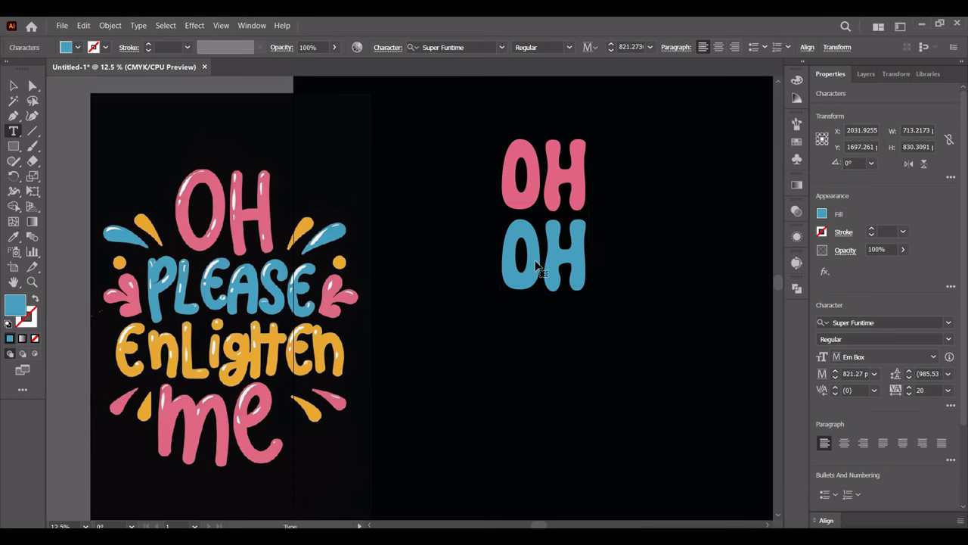
key(ctrl+a)
text(PLEASE)
click(13, 85)
drag(706, 253, 630, 272)
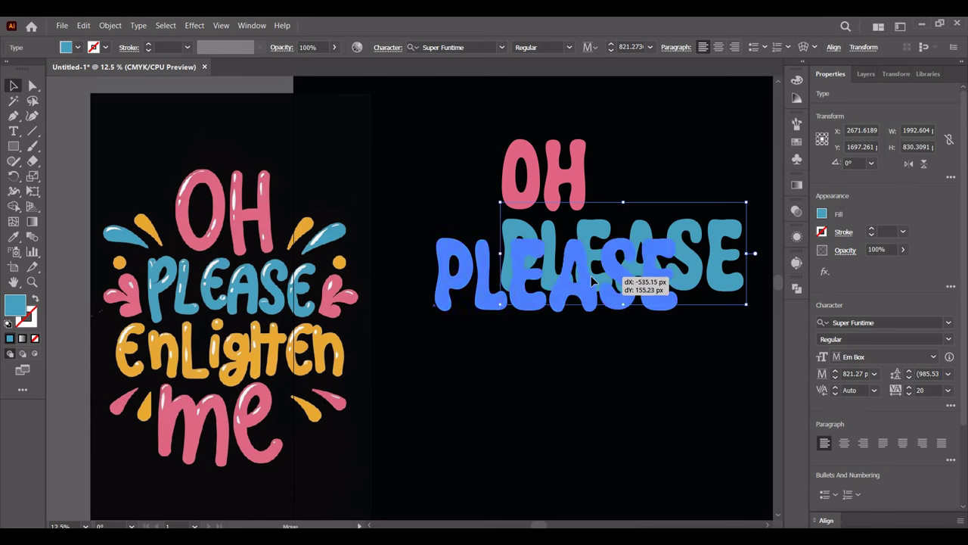
drag(585, 162, 576, 182)
drag(580, 141, 601, 121)
Duplicate PLEASE as 'ENLIGHTEN' and colour it orange-yellow from the reference.
drag(548, 276, 548, 348)
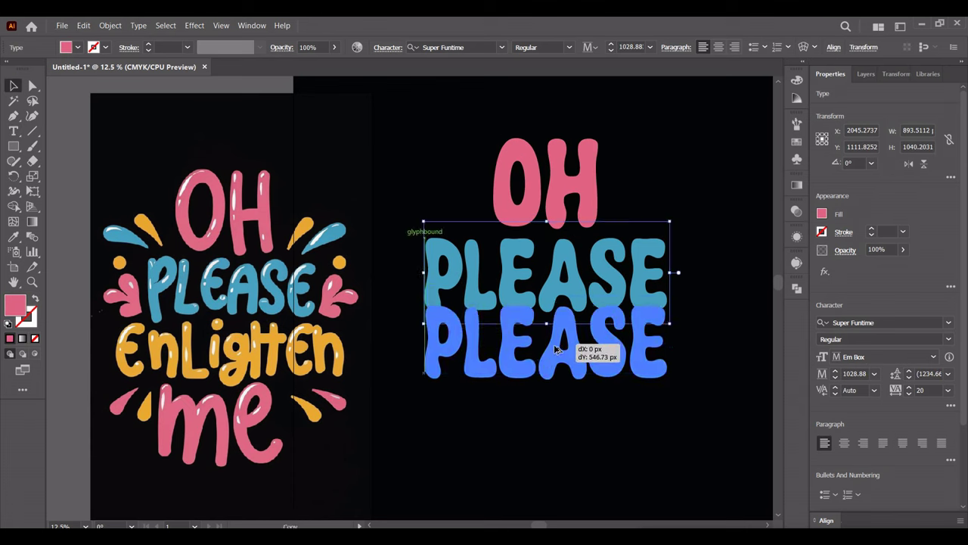
key(t)
click(560, 366)
key(ctrl+a)
text(ENLIG)
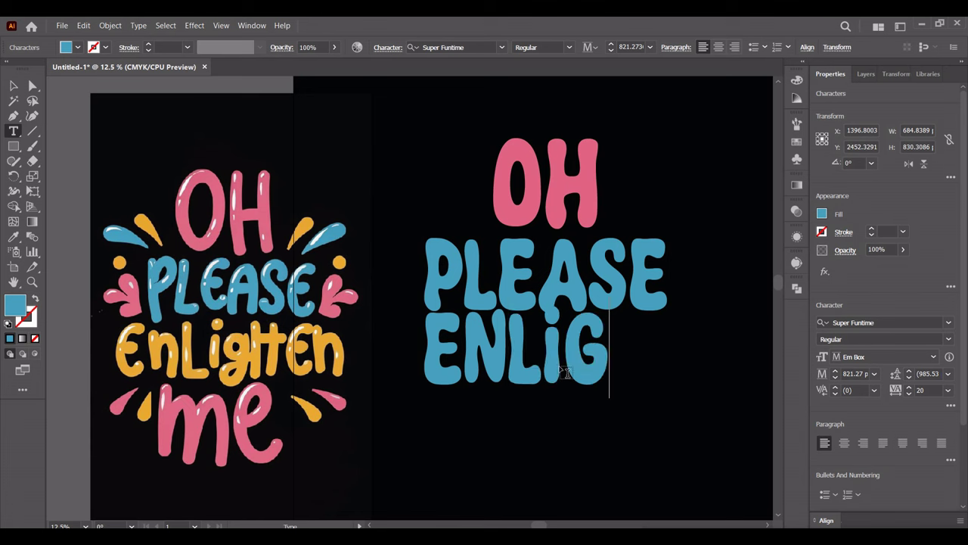
text(HTEN)
click(13, 86)
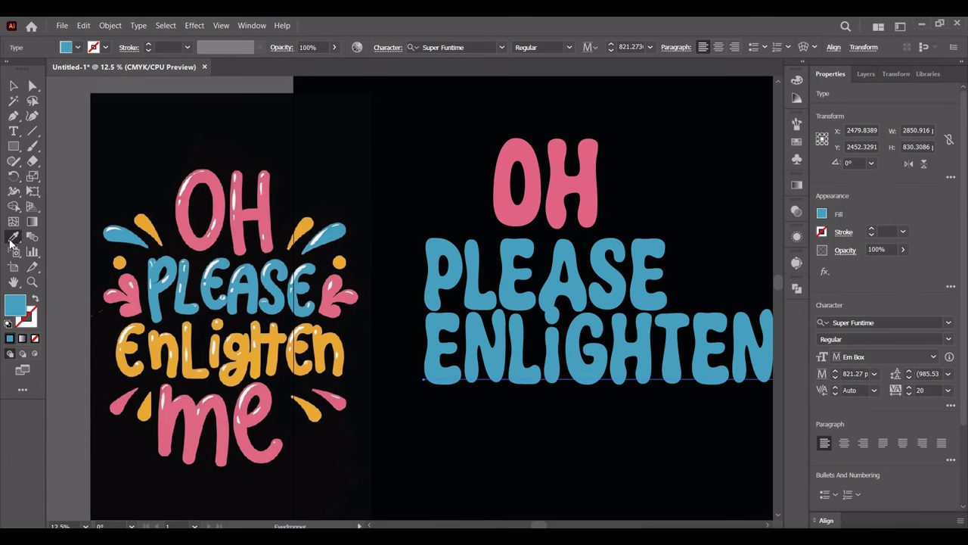
key(i)
click(125, 349)
Resize ENLIGHTEN to line up under PLEASE.
drag(589, 387, 532, 387)
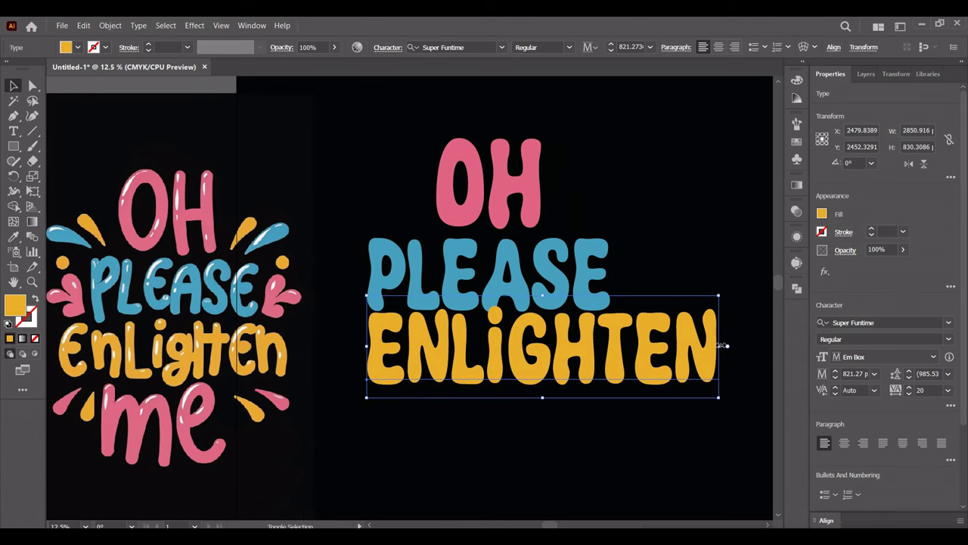
drag(720, 344, 650, 345)
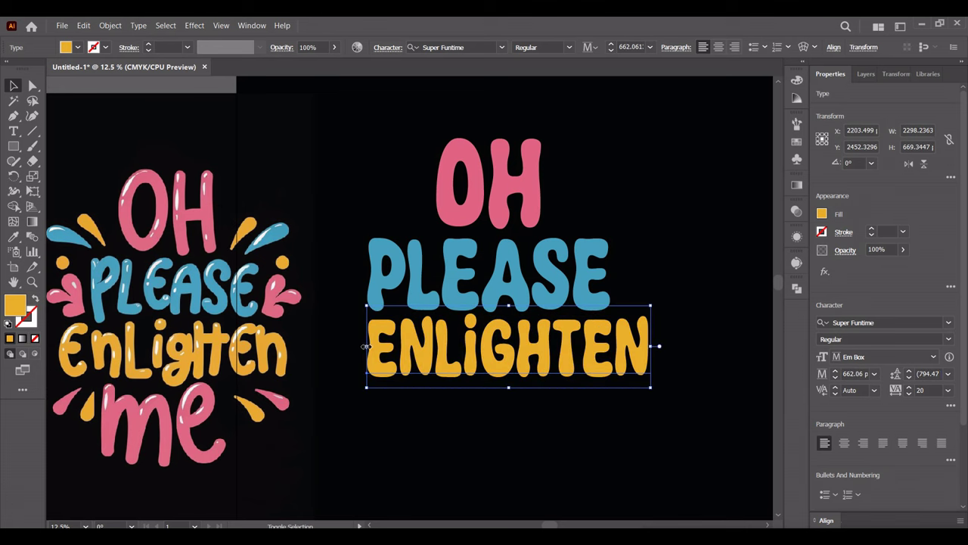
drag(365, 346, 330, 346)
click(494, 406)
drag(494, 406, 540, 385)
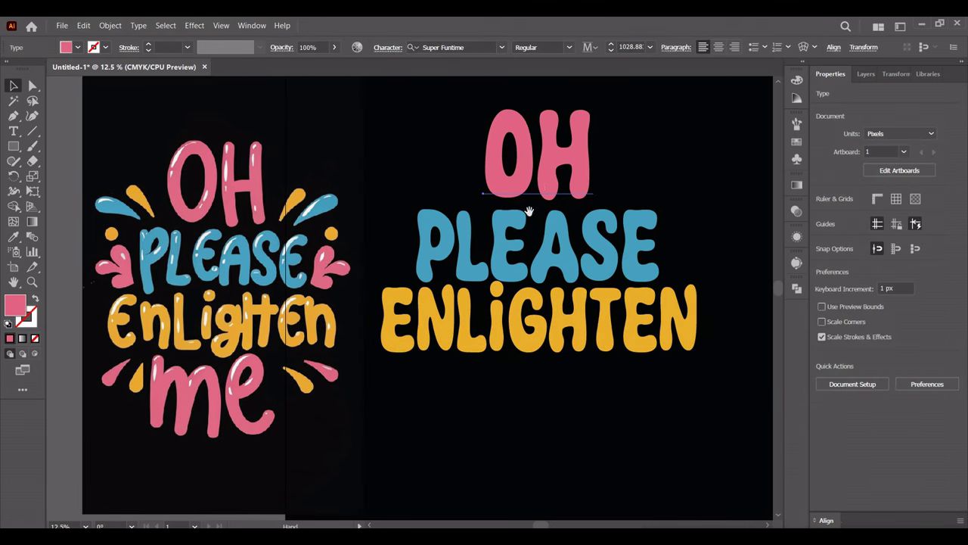
drag(529, 211, 506, 253)
Add a pink 'ME' line below ENLIGHTEN from an OH copy.
click(500, 174)
drag(457, 126, 443, 101)
drag(530, 163, 538, 449)
double_click(537, 447)
text(ME)
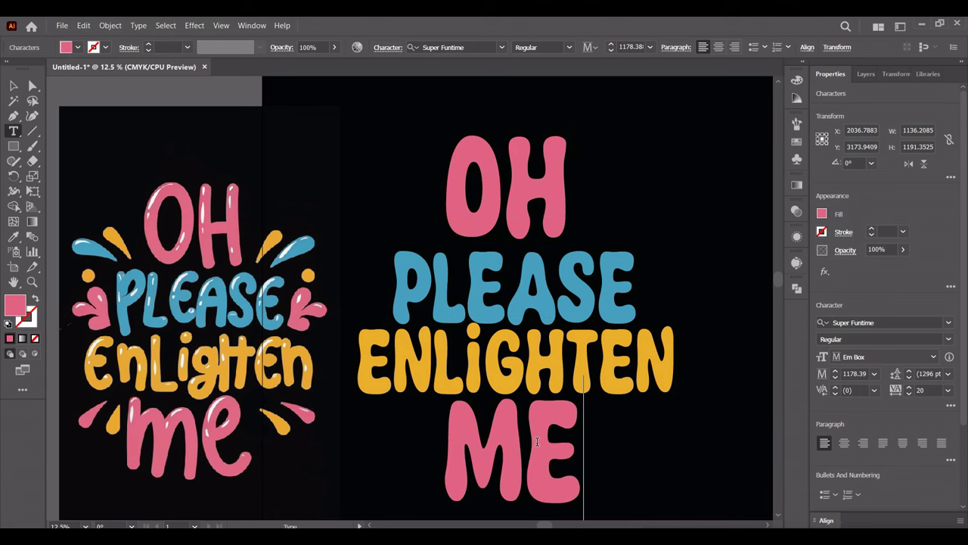
click(13, 85)
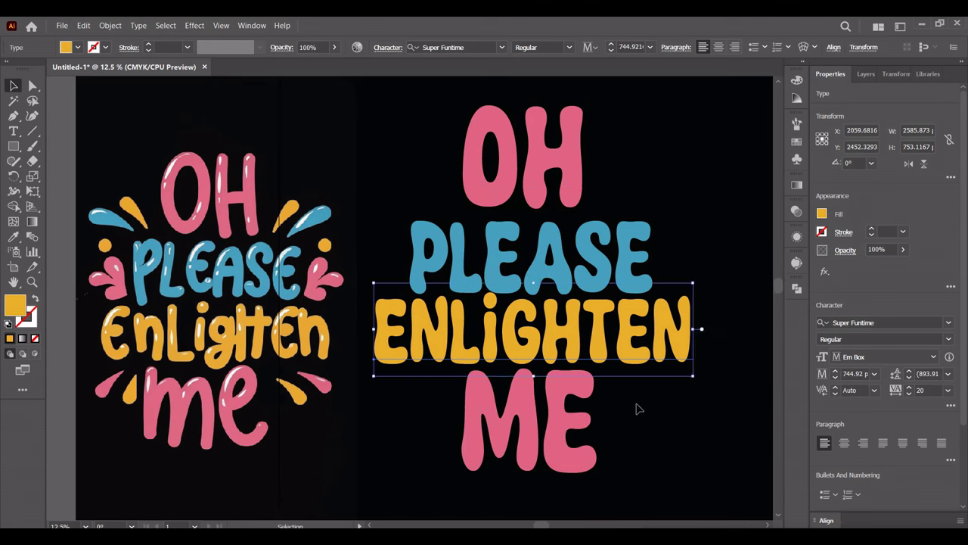
Select all four words of the lettering.
click(627, 468)
drag(626, 469, 534, 157)
right_click(534, 157)
Group the four words and distribute their spacing evenly.
click(572, 289)
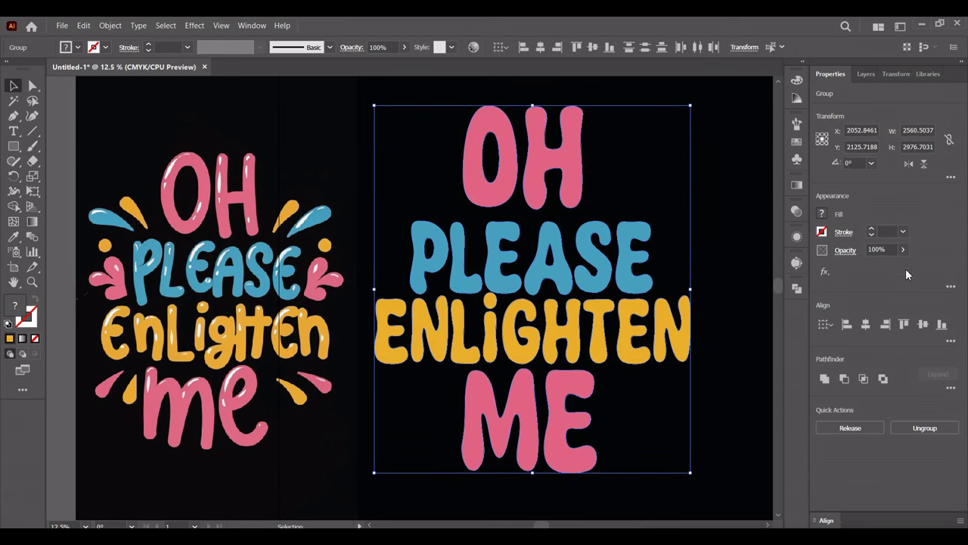
click(952, 340)
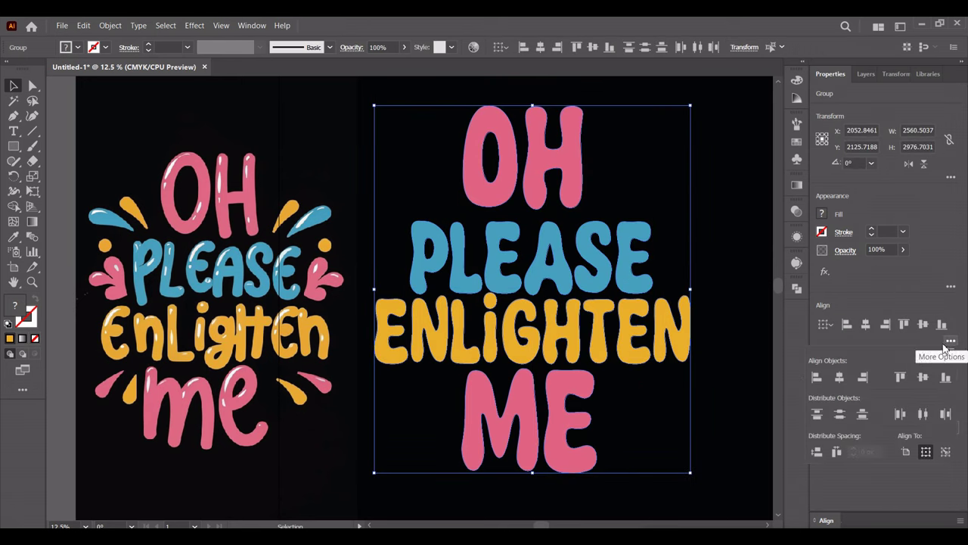
click(818, 453)
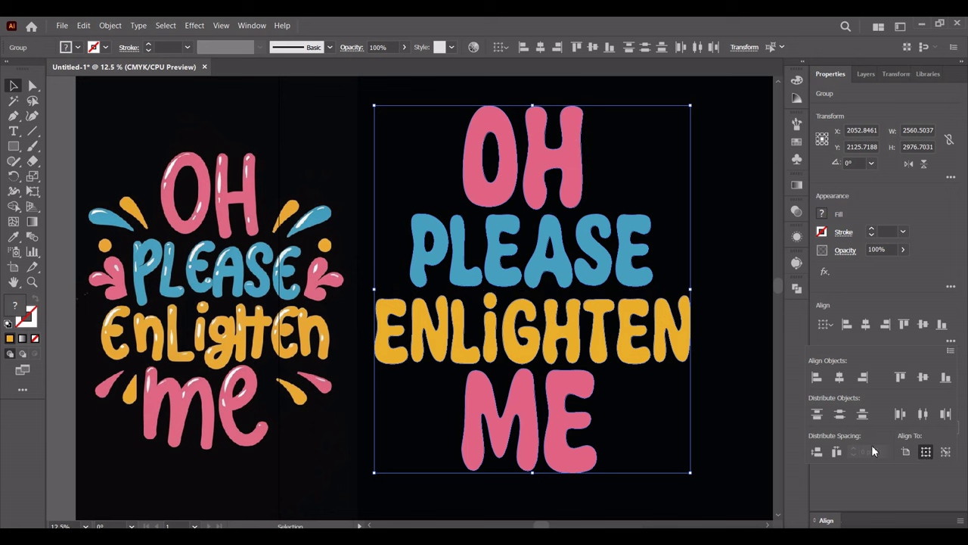
click(678, 387)
Center the words horizontally and squash the group vertically, then select PLEASE and ENLIGHTEN.
click(661, 456)
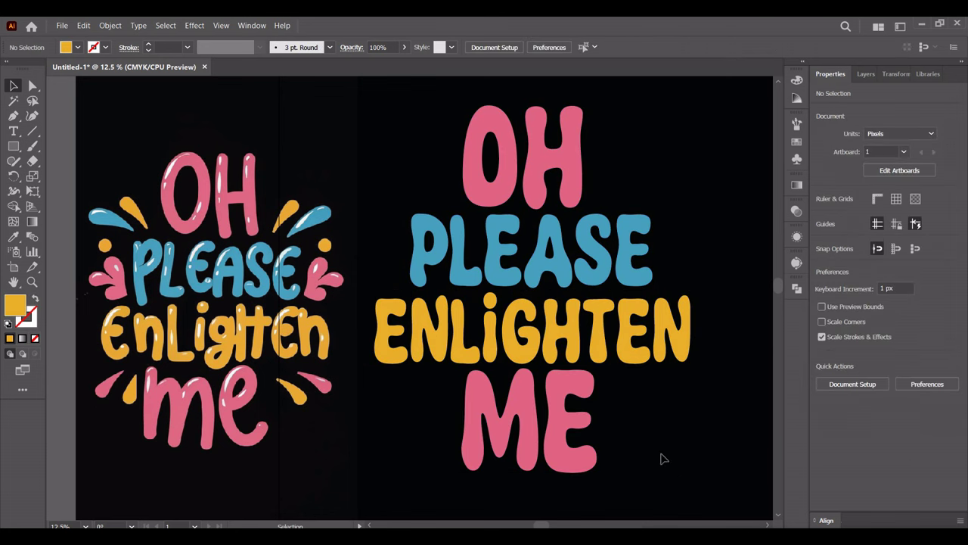
click(586, 189)
click(540, 47)
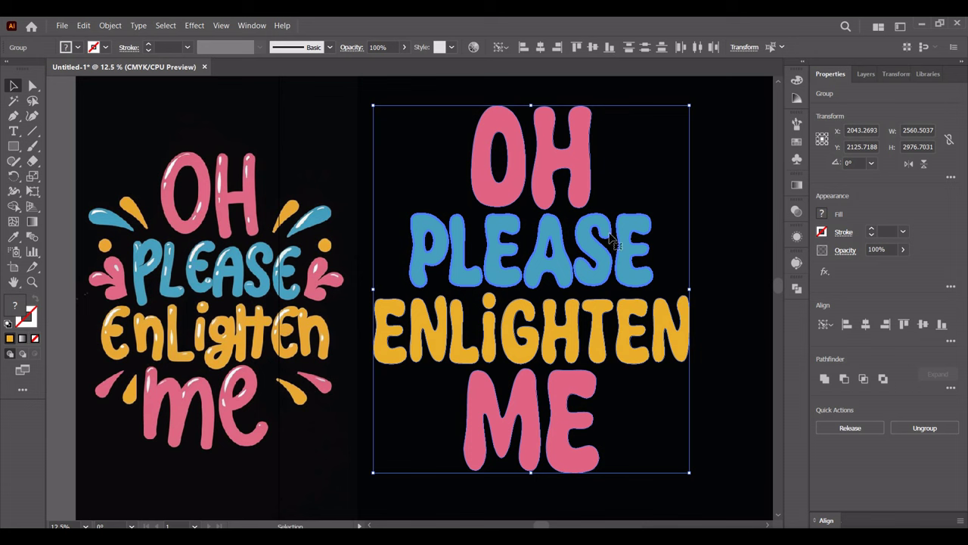
drag(531, 472, 531, 428)
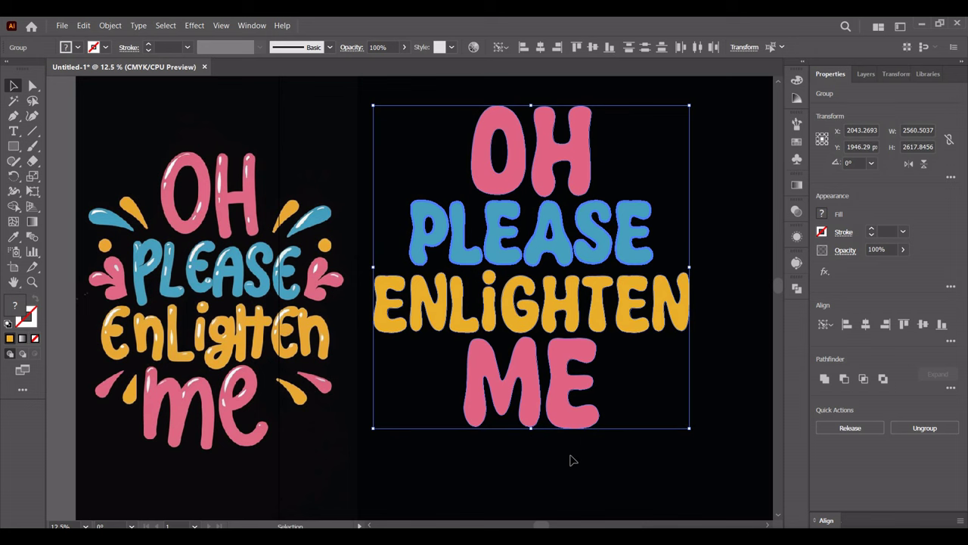
click(647, 388)
drag(713, 310, 590, 239)
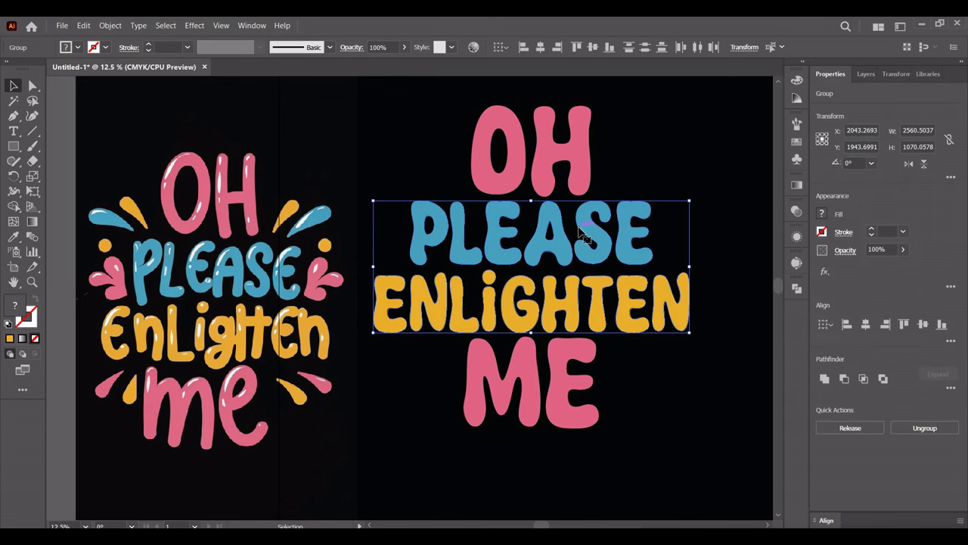
click(110, 25)
mouse_move(176, 393)
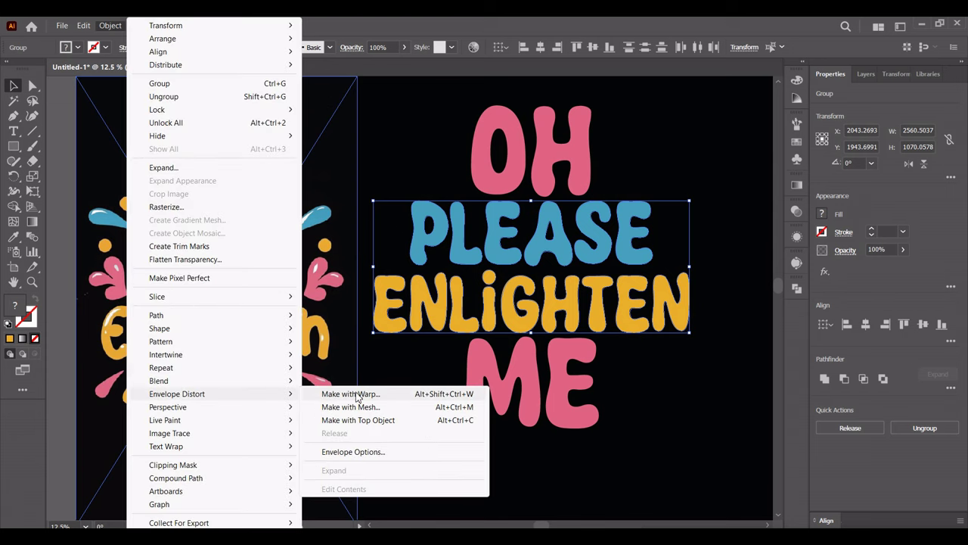
Warp PLEASE ENLIGHTEN with a Wave envelope at -20% bend and expand it.
click(400, 401)
click(839, 148)
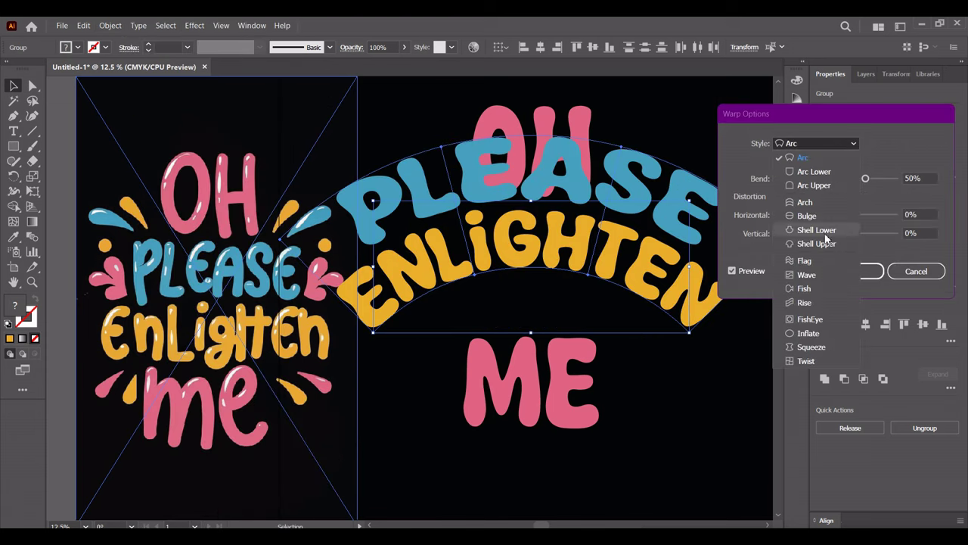
click(807, 274)
drag(865, 178, 825, 179)
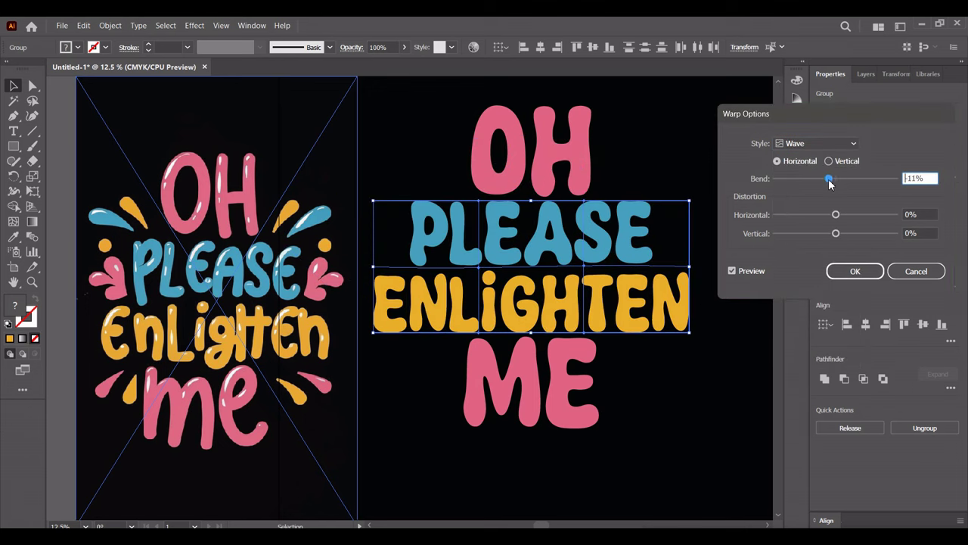
double_click(913, 178)
text(-20)
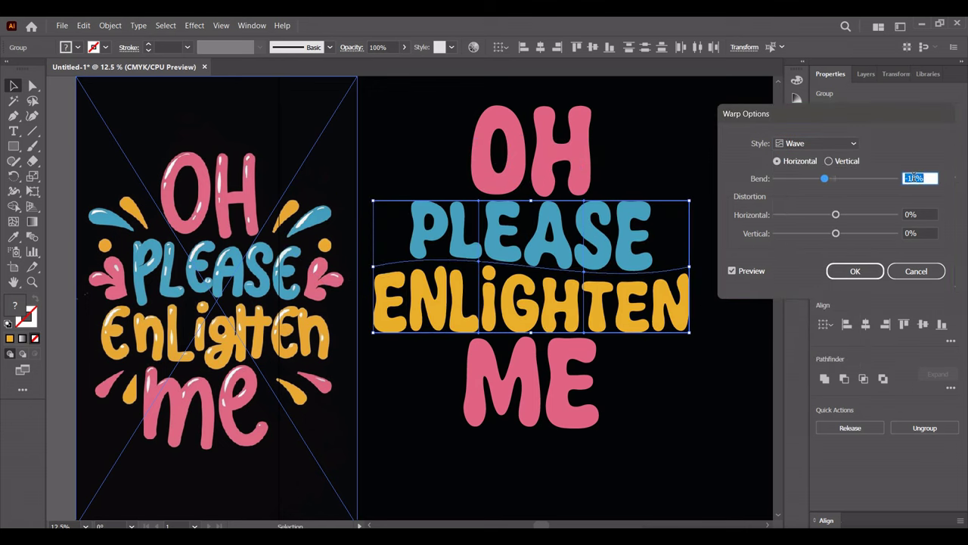
click(855, 271)
click(110, 25)
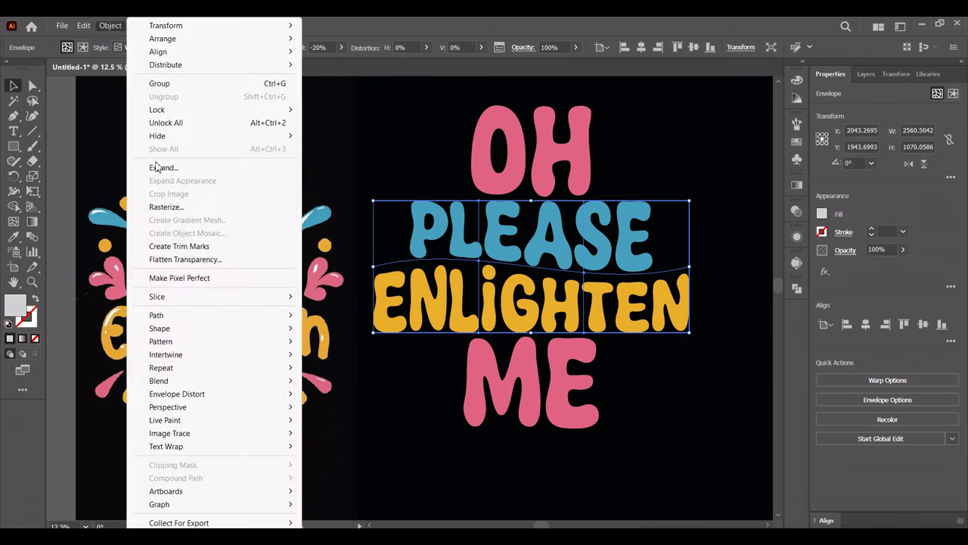
click(159, 166)
click(454, 350)
Apply a Bulge warp at 31% bend to the whole lettering and expand it.
click(656, 392)
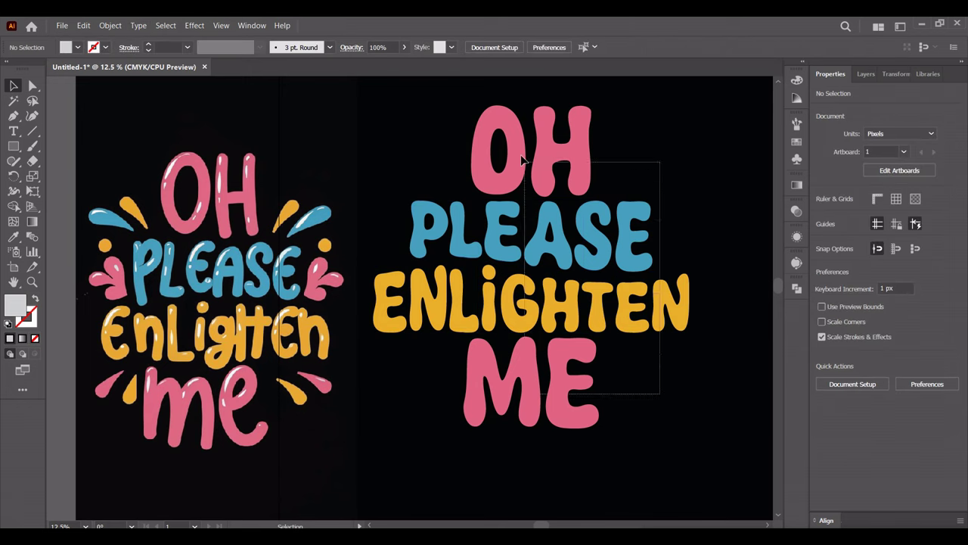
click(522, 160)
click(109, 25)
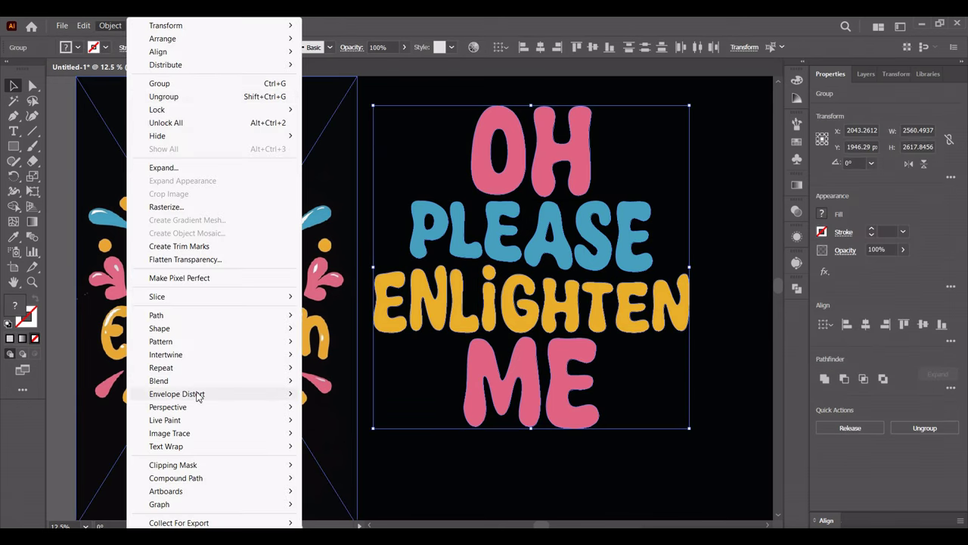
mouse_move(176, 394)
click(394, 394)
click(852, 145)
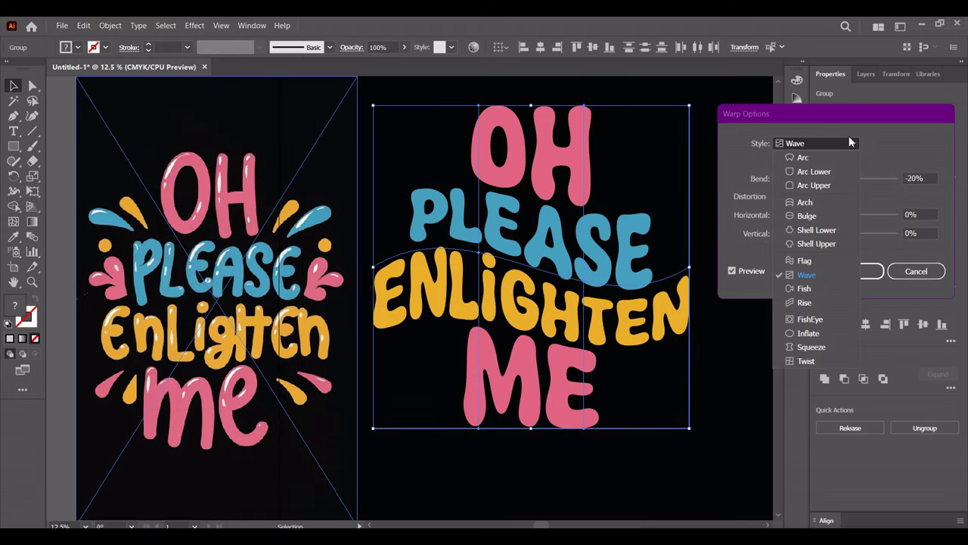
click(806, 217)
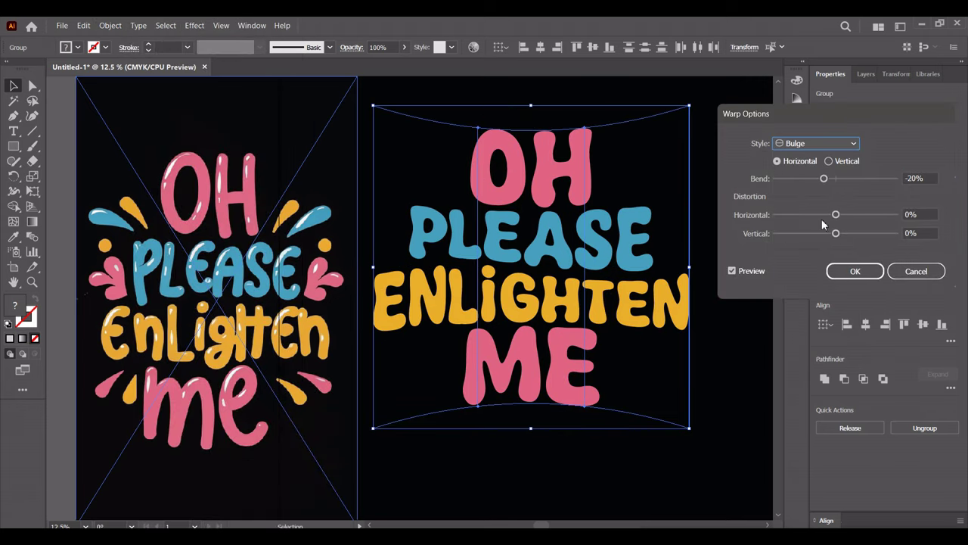
drag(825, 179, 848, 183)
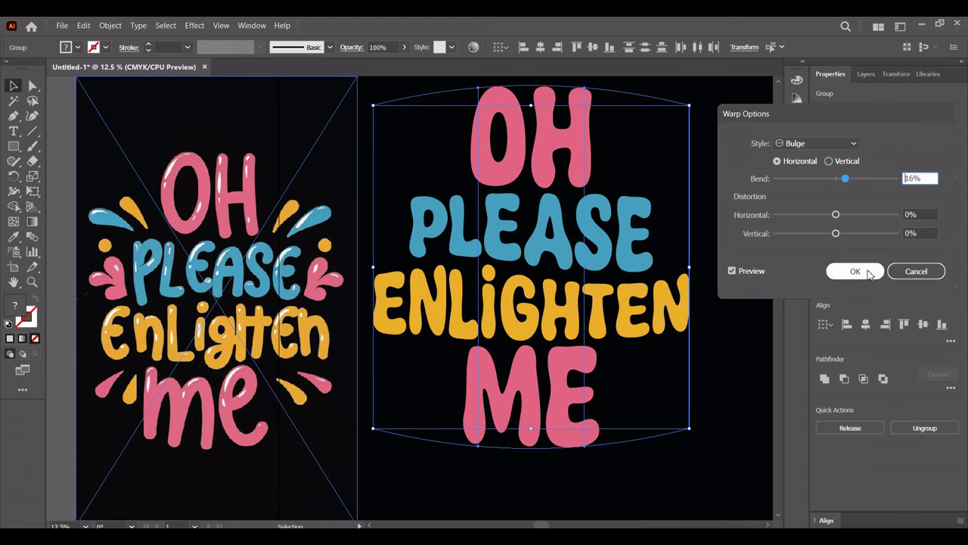
drag(848, 182, 854, 181)
click(854, 271)
click(110, 25)
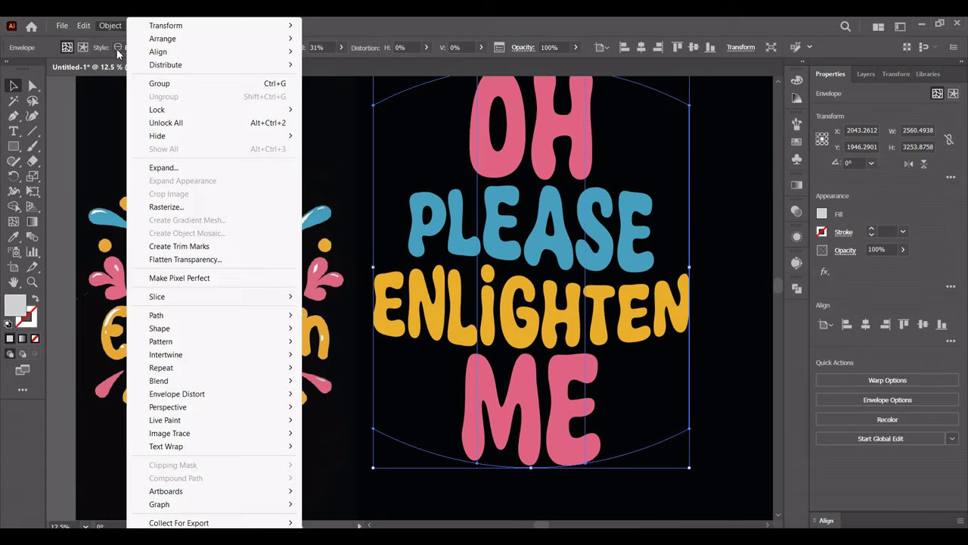
click(161, 169)
click(454, 351)
Move and scale up the warped lettering group, then bring the reference image artboard into view.
scroll(543, 252, up, 1)
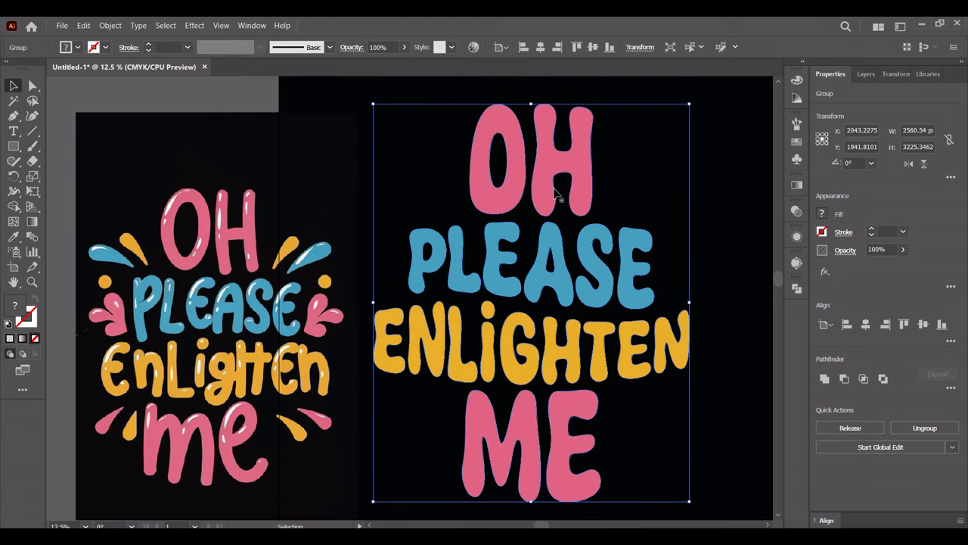
drag(543, 251, 569, 180)
click(670, 194)
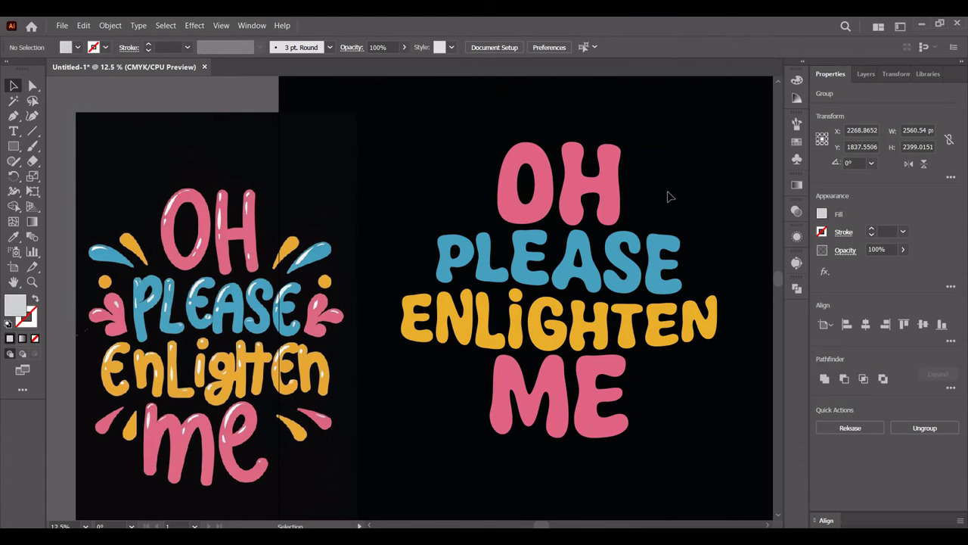
drag(670, 195, 576, 184)
scroll(576, 184, down, 1)
click(530, 227)
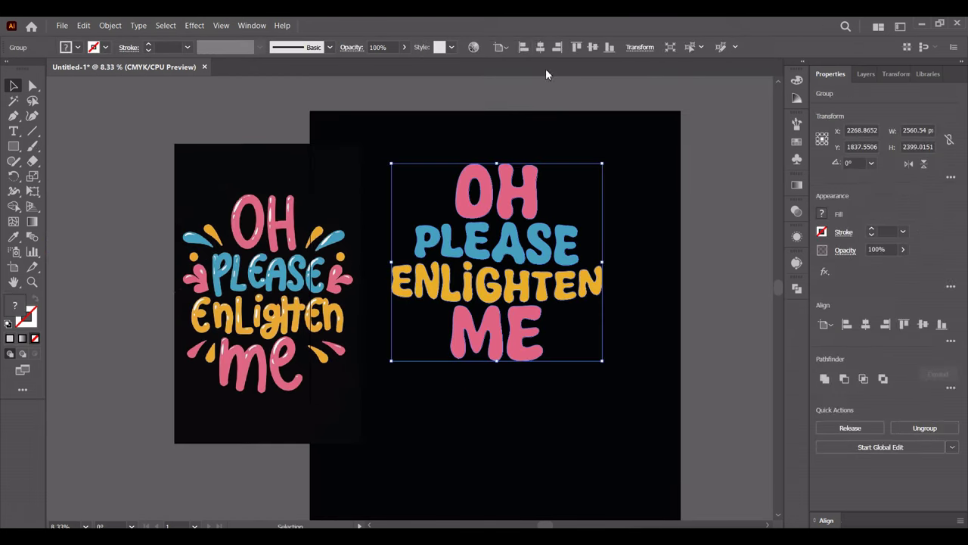
mouse_move(601, 264)
mouse_down()
mouse_move(640, 261)
mouse_move(641, 319)
mouse_up()
click(683, 250)
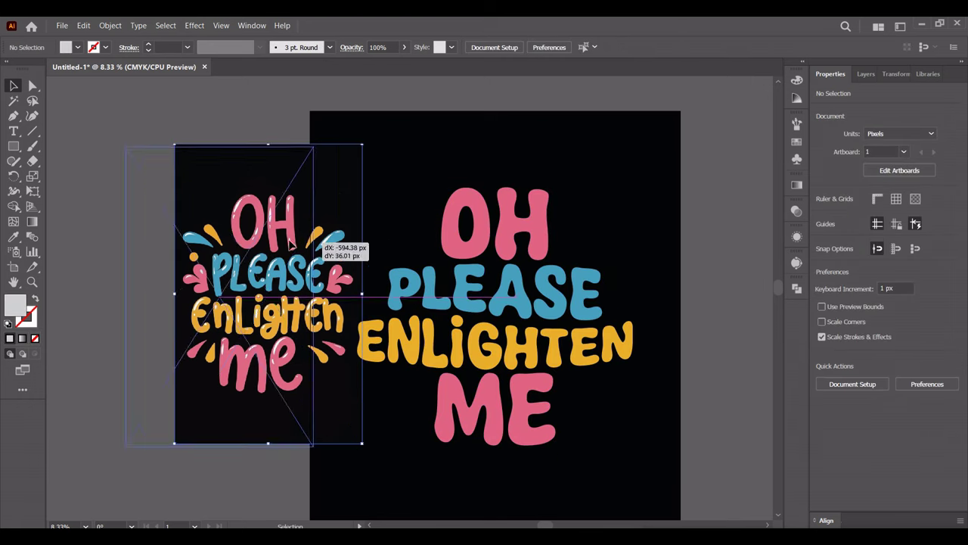
scroll(346, 255, up, 1)
drag(385, 260, 481, 260)
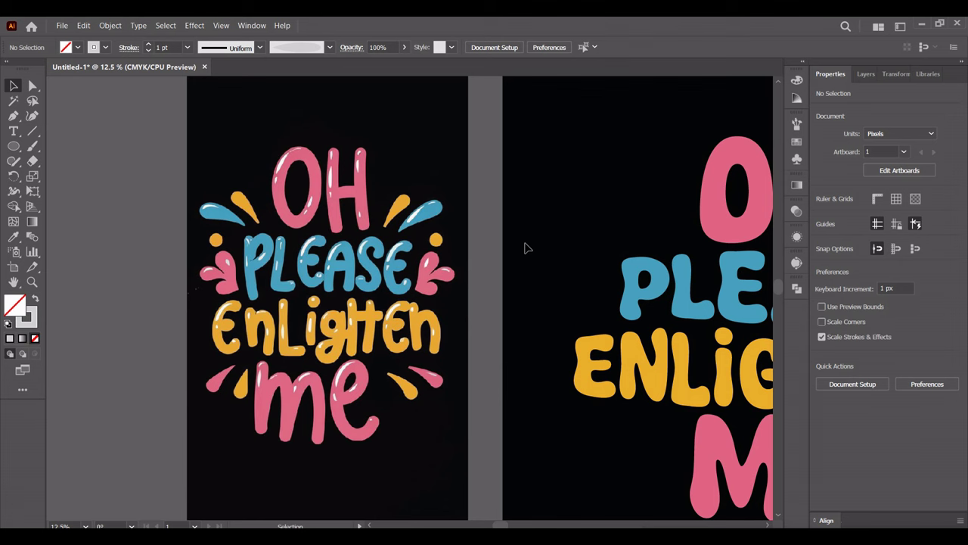
scroll(484, 257, left, 5)
Duplicate the reference image beside it and Image Trace the copy.
drag(469, 277, 208, 276)
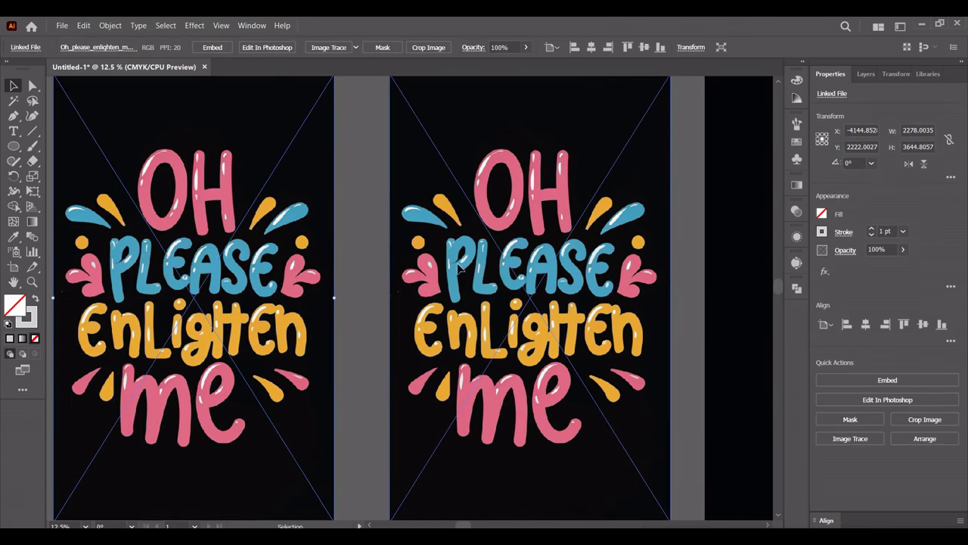
scroll(639, 246, up, 1)
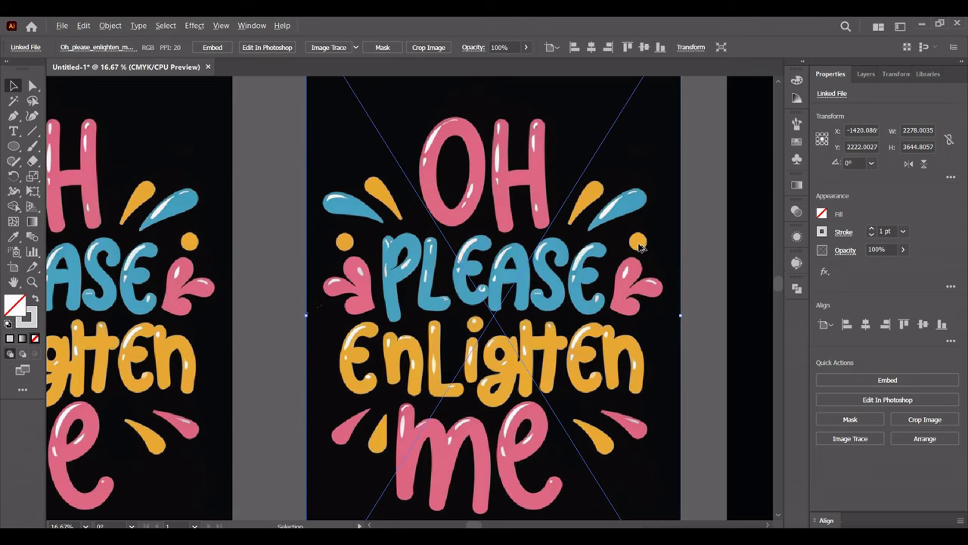
click(329, 51)
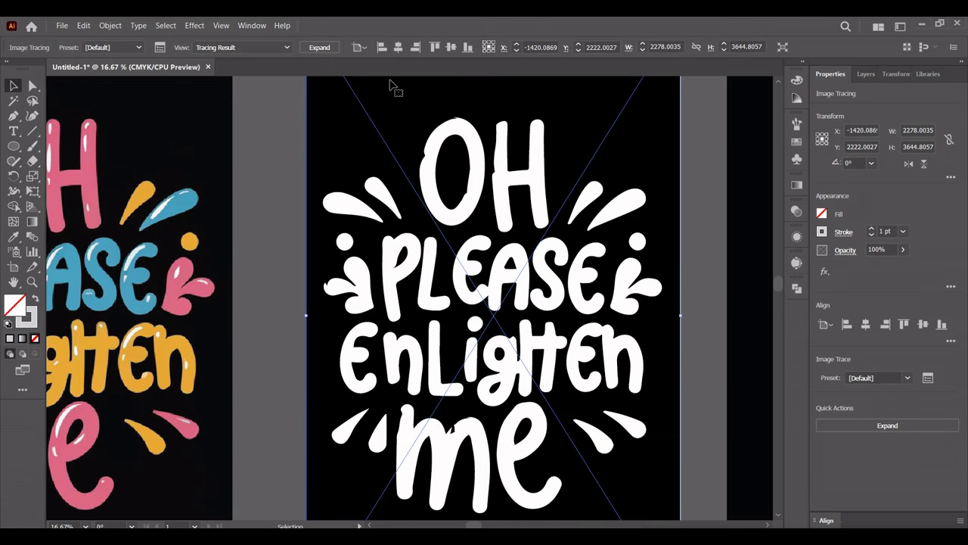
scroll(596, 420, up, 1)
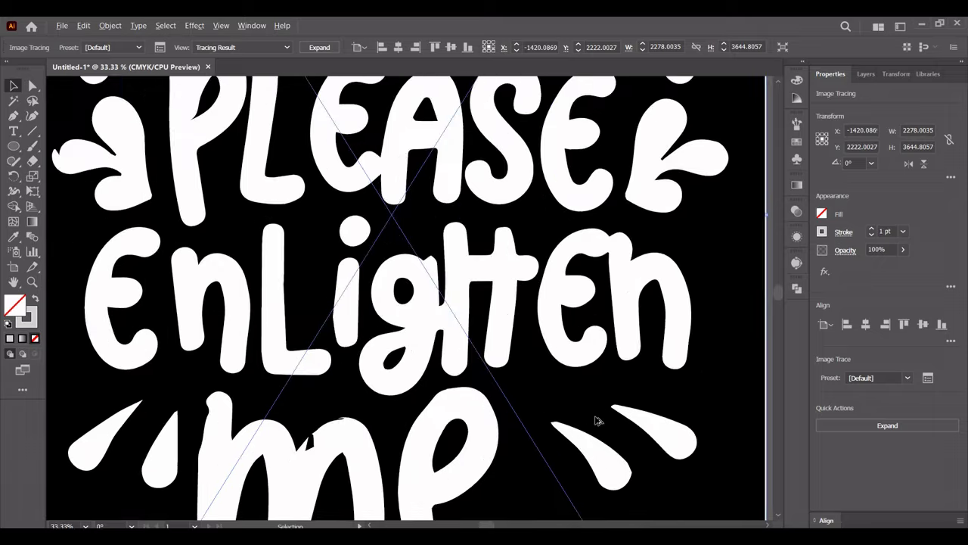
scroll(596, 422, up, 1)
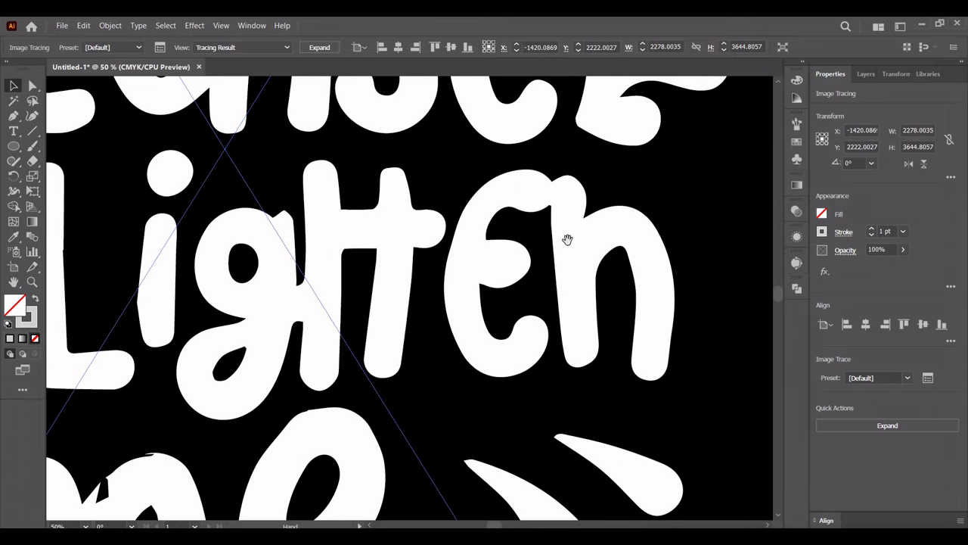
drag(567, 239, 484, 421)
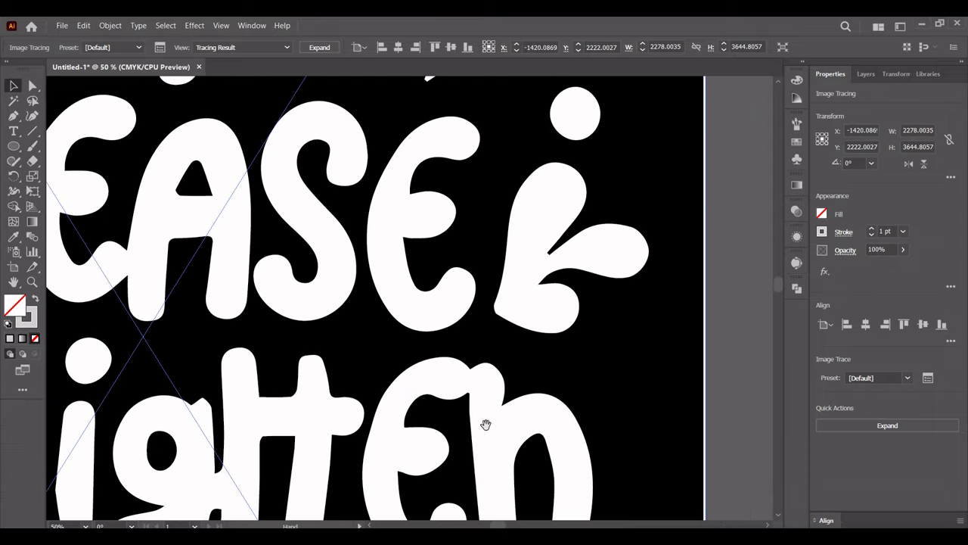
mouse_move(568, 188)
mouse_down()
mouse_move(565, 350)
mouse_move(560, 338)
mouse_up()
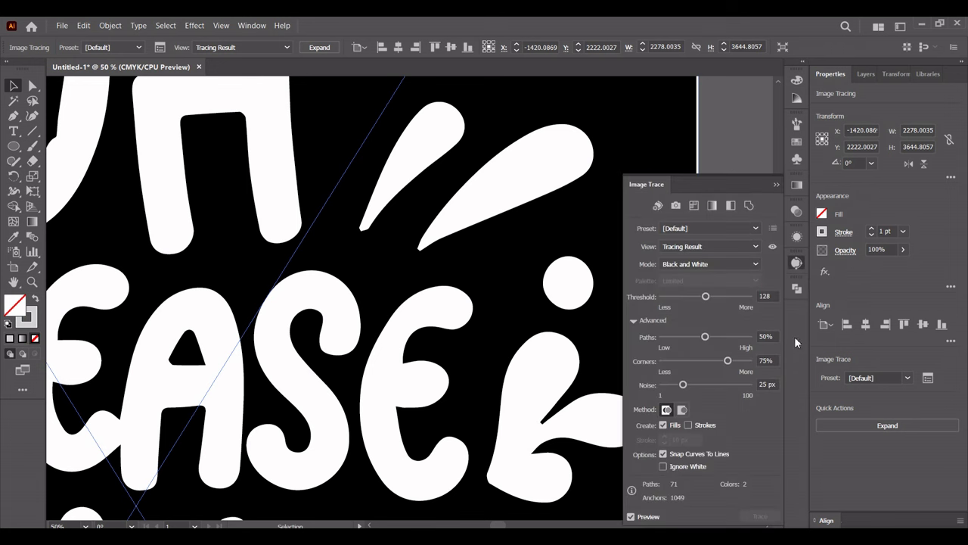
Set the trace to Paths 80%, Corners 86% and Noise 90 px.
drag(523, 305, 452, 297)
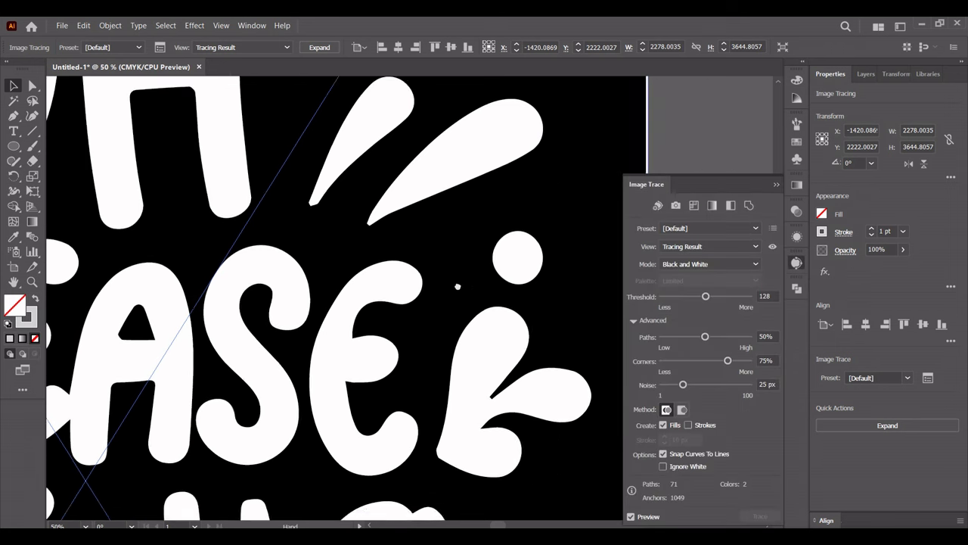
click(761, 336)
text(80)
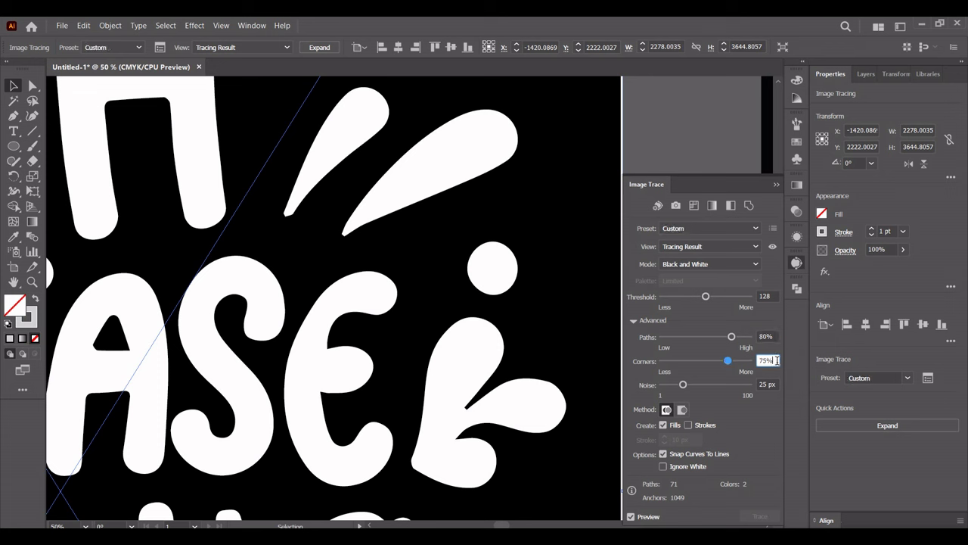
key(Return)
click(720, 385)
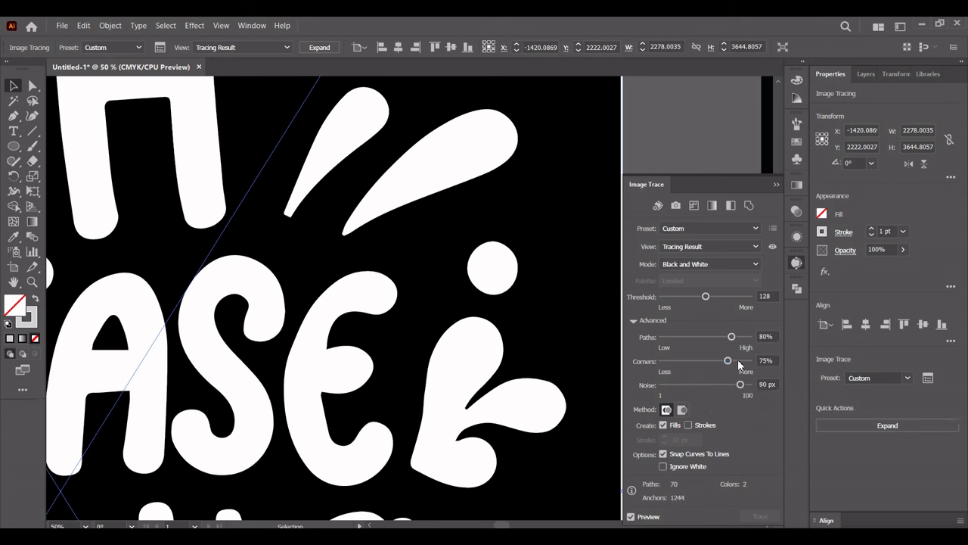
click(799, 262)
Expand and ungroup the traced artwork, then delete its black background shapes.
click(319, 47)
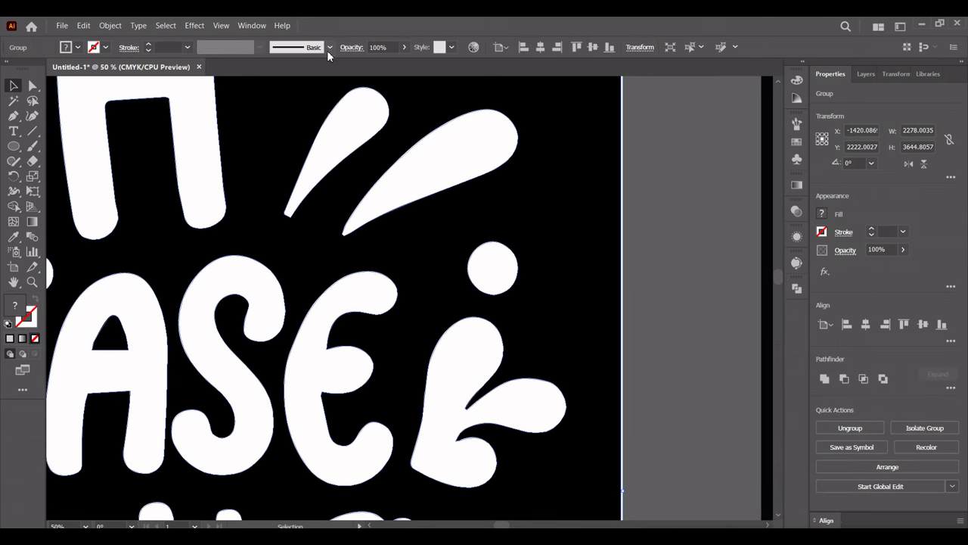
right_click(552, 206)
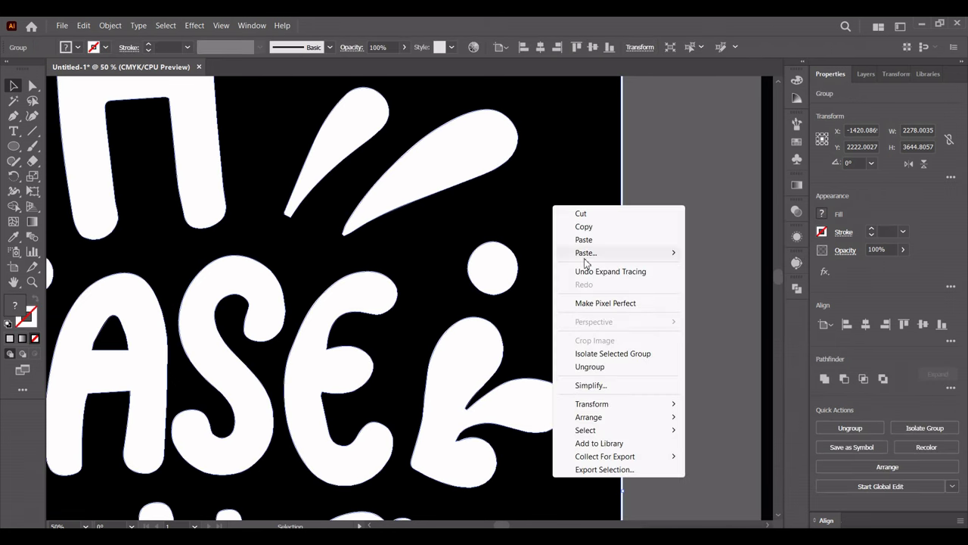
click(589, 367)
click(665, 279)
alt+scroll(648, 270, down, 1)
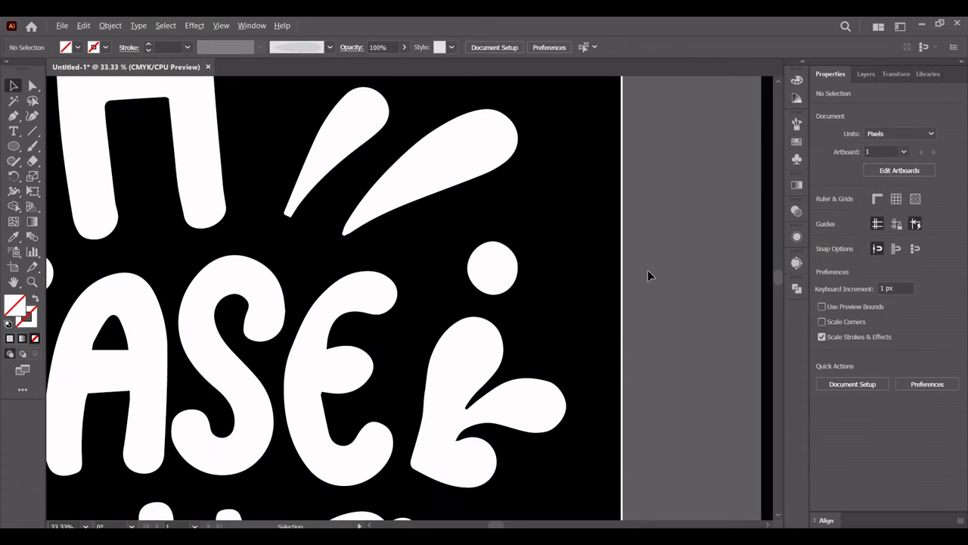
drag(665, 250, 597, 227)
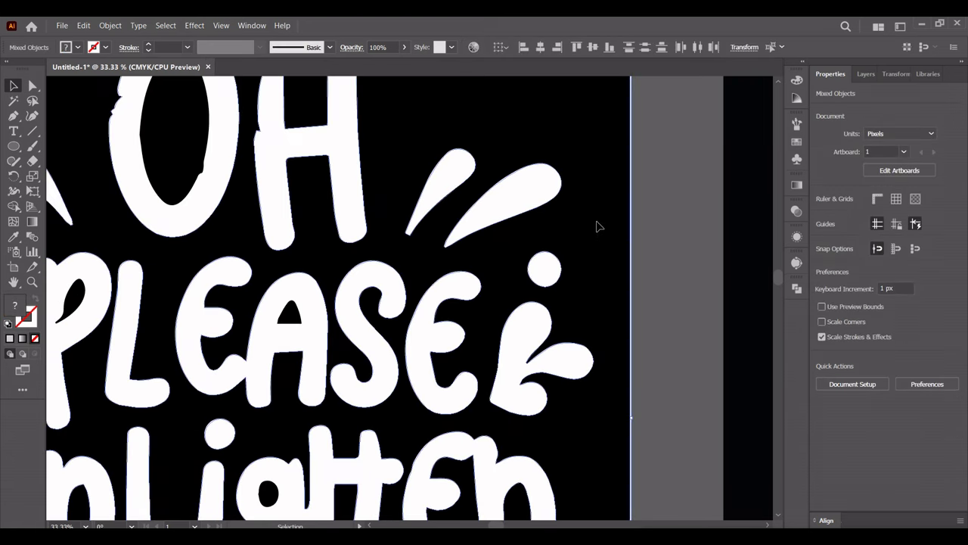
key(Delete)
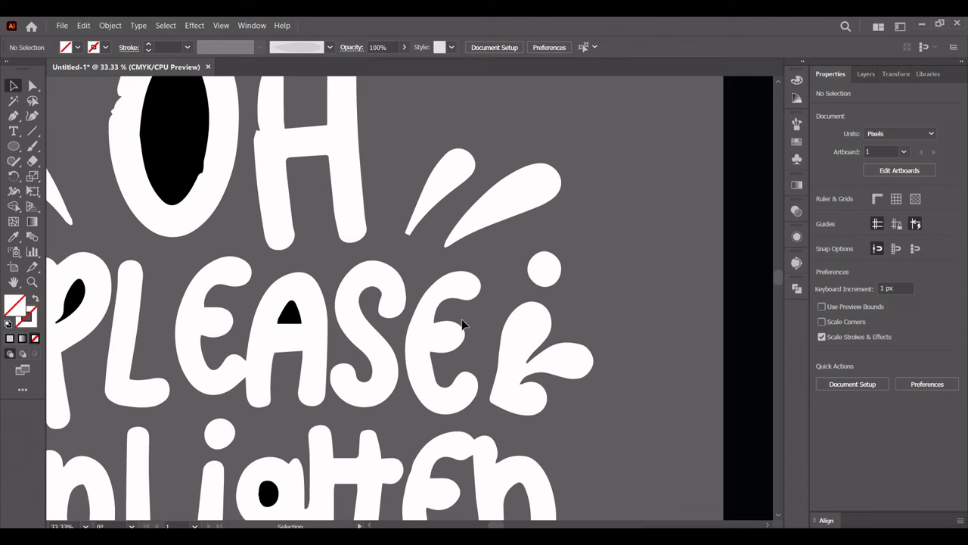
Delete the traced 'EnLighten me' lettering.
alt+scroll(347, 258, down, 1)
alt+scroll(382, 253, down, 1)
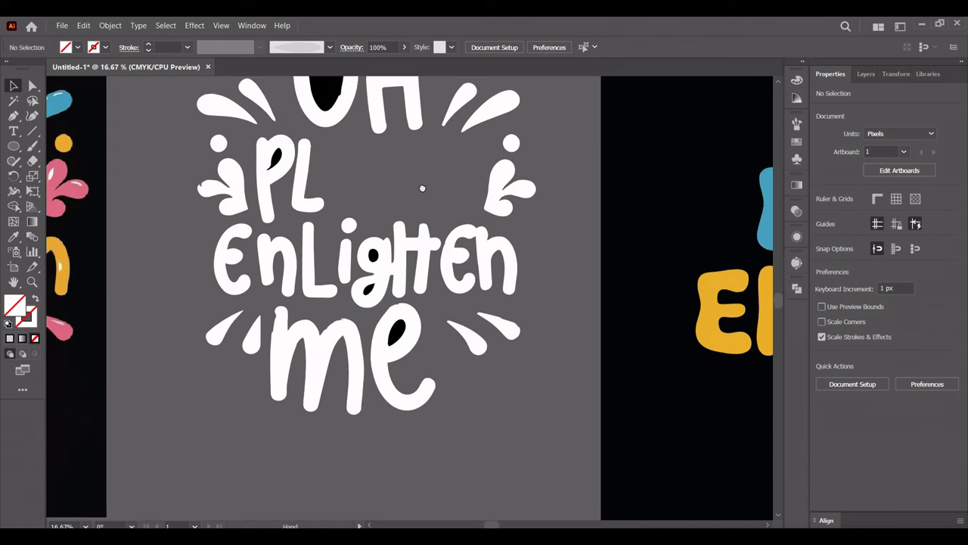
click(310, 280)
key(Delete)
Delete the leftover OH and PL letters, keeping only the white splashes.
scroll(229, 164, up, 2)
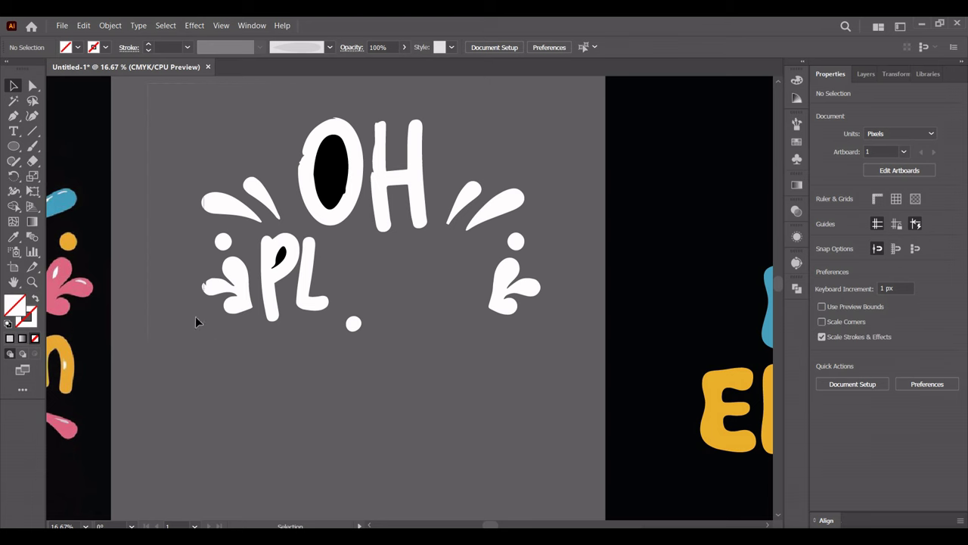
alt+scroll(193, 218, up, 1)
alt+scroll(196, 219, up, 2)
scroll(352, 309, right, 3)
alt+scroll(419, 274, down, 2)
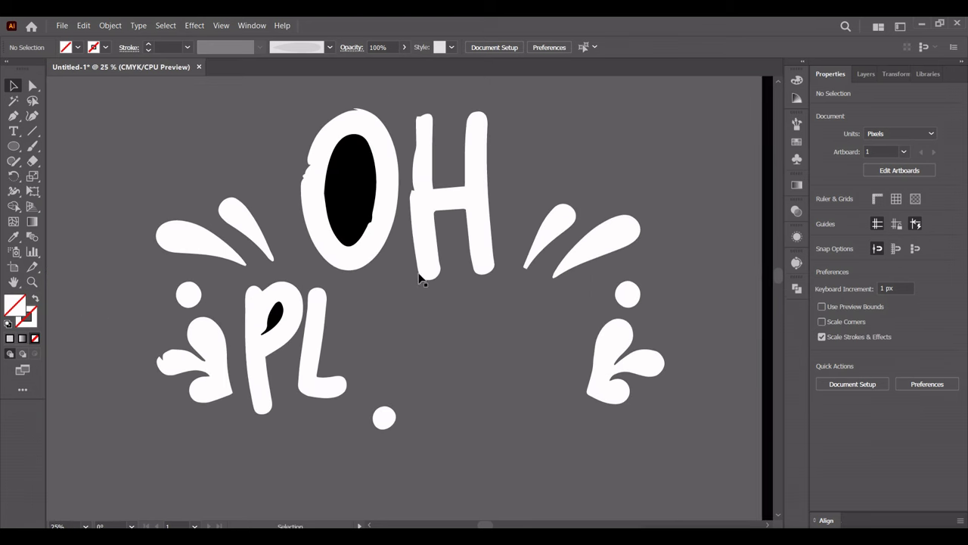
drag(123, 123, 497, 446)
key(Delete)
scroll(635, 401, right, 3)
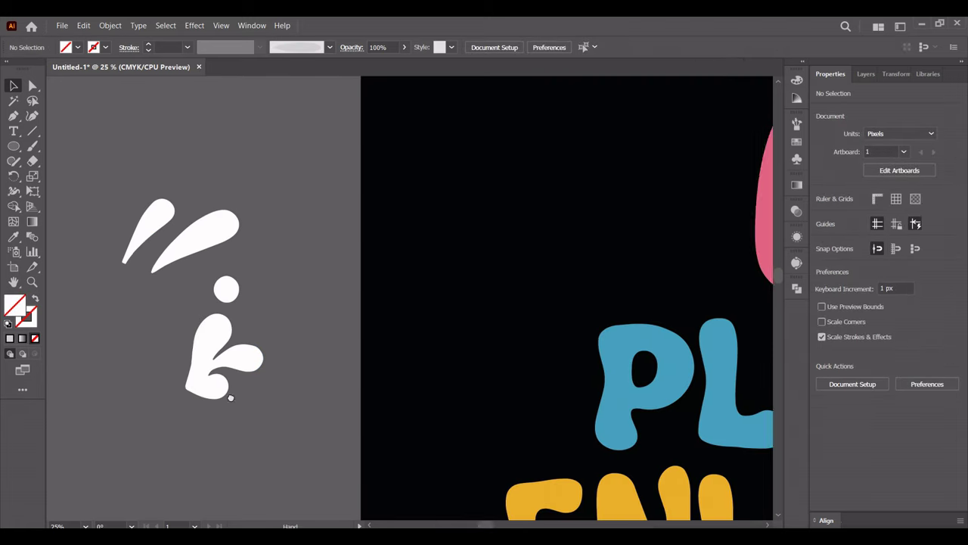
alt+scroll(305, 418, down, 1)
scroll(445, 298, right, 3)
Move the white splash beside OH PLEASE and enlarge it from its corner.
drag(87, 241, 744, 155)
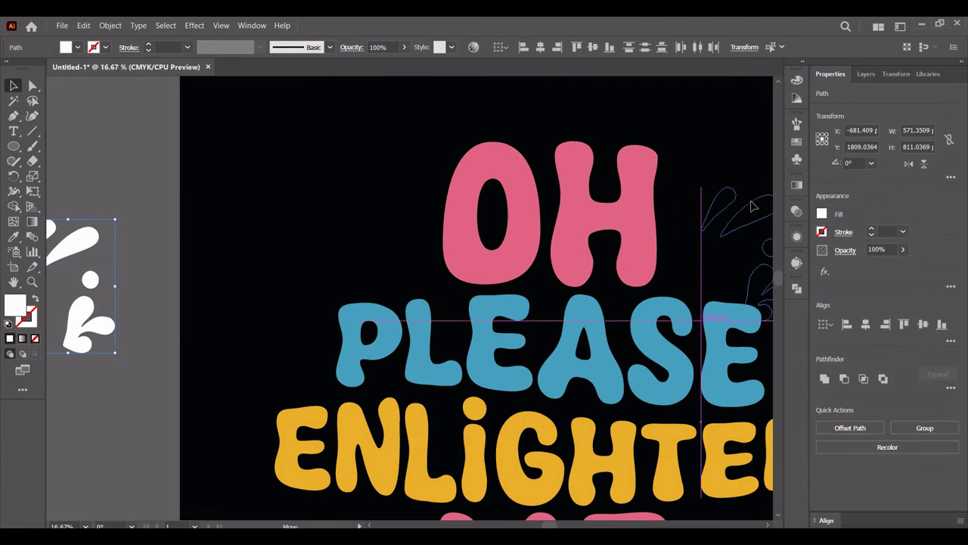
scroll(508, 241, right, 5)
alt+scroll(510, 240, up, 1)
drag(525, 304, 632, 456)
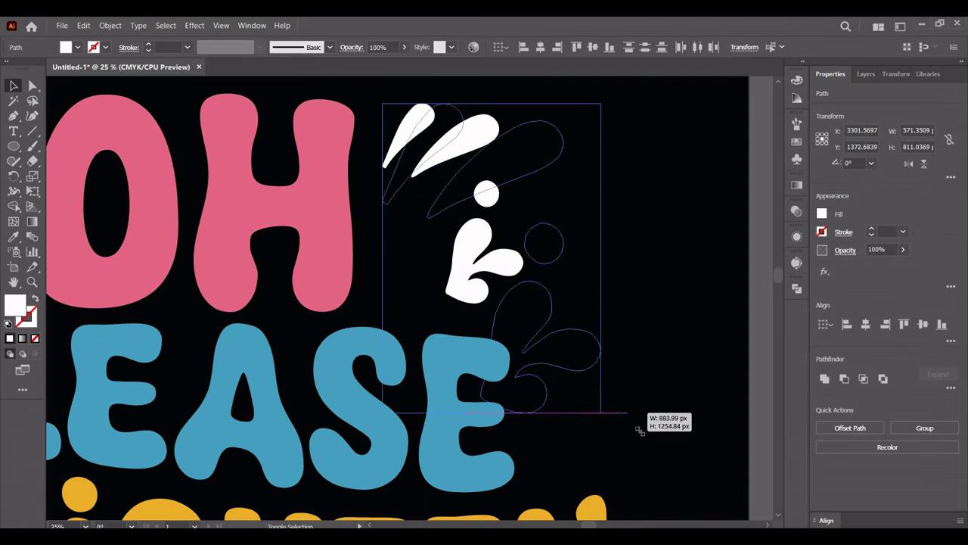
drag(560, 373, 589, 393)
click(653, 436)
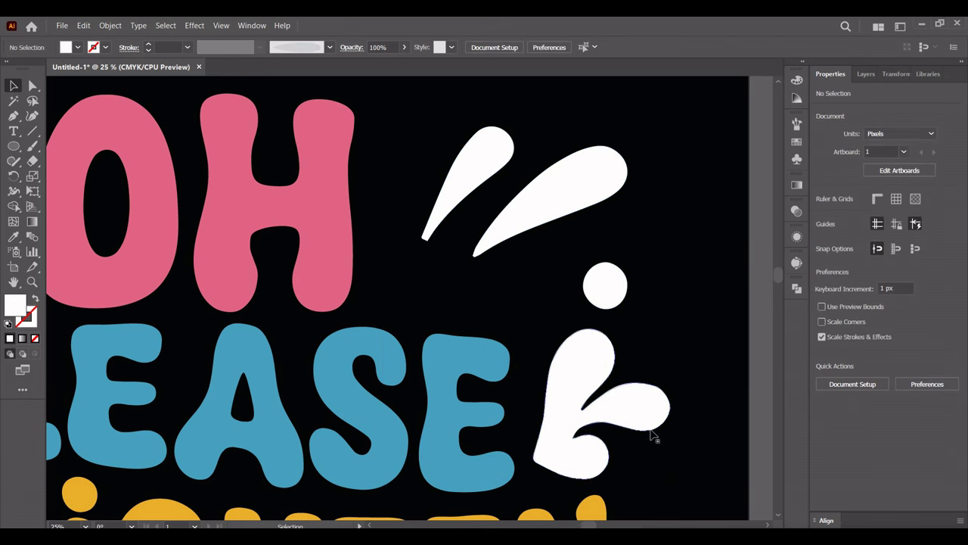
Simplify the white splash's path.
alt+scroll(652, 437, up, 3)
click(542, 284)
key(a)
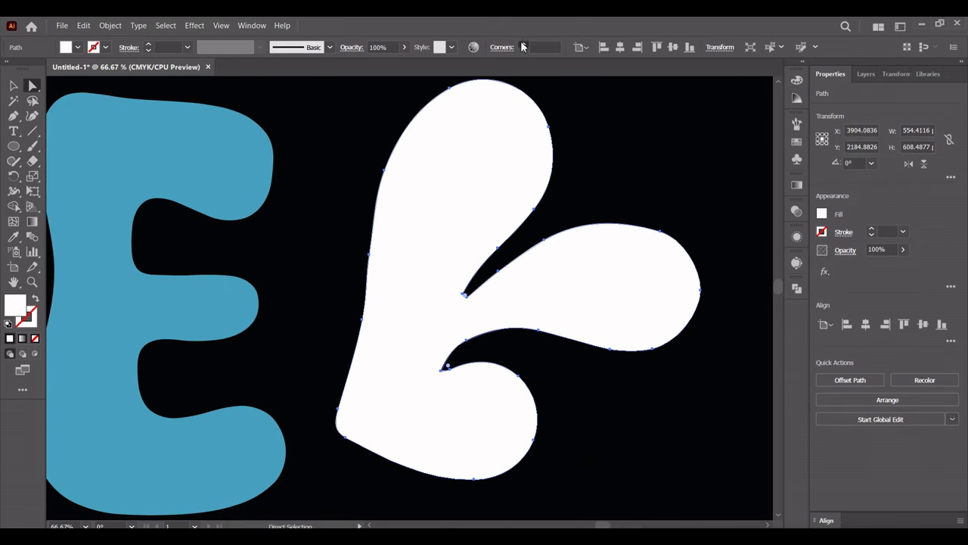
click(15, 89)
click(641, 164)
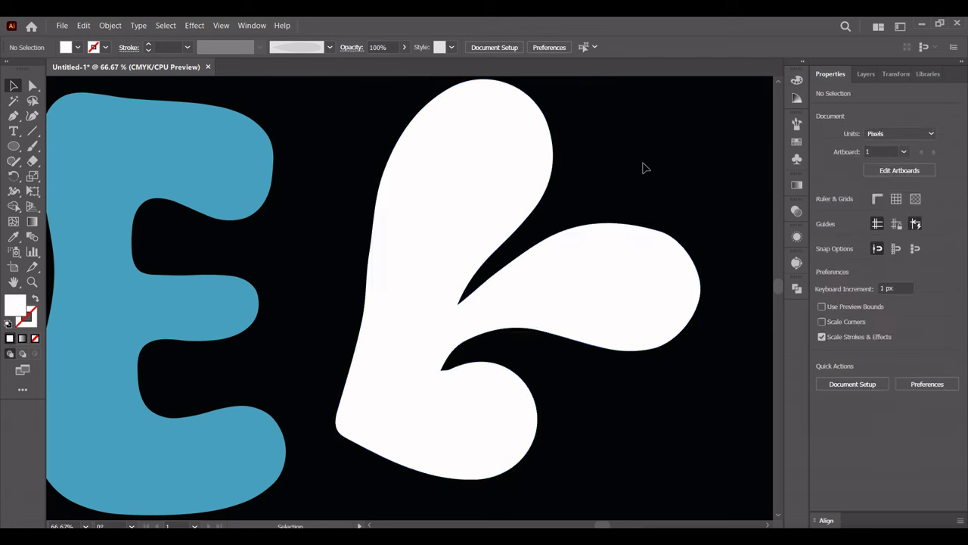
alt+scroll(582, 265, down, 2)
alt+scroll(605, 250, up, 1)
click(604, 248)
alt+scroll(690, 174, up, 1)
click(683, 365)
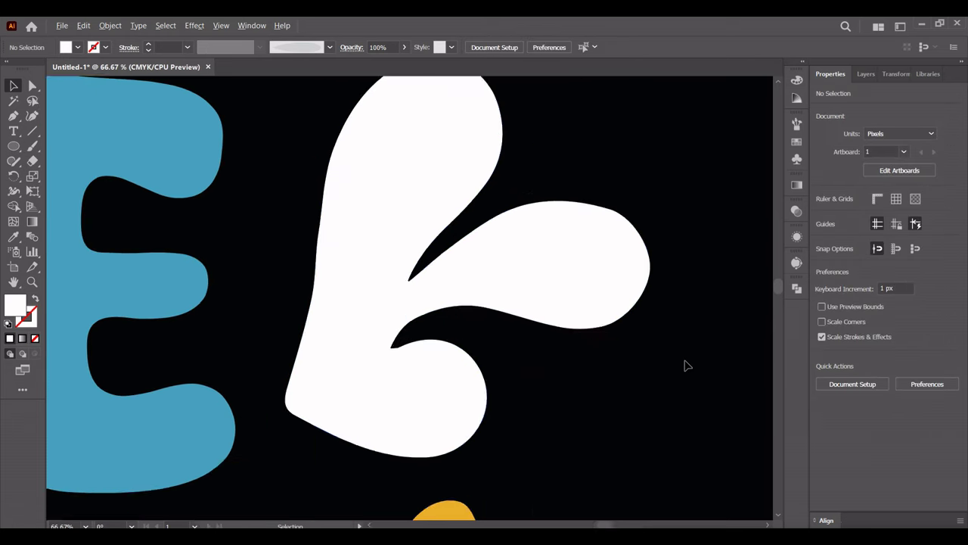
right_click(563, 325)
click(597, 394)
click(598, 252)
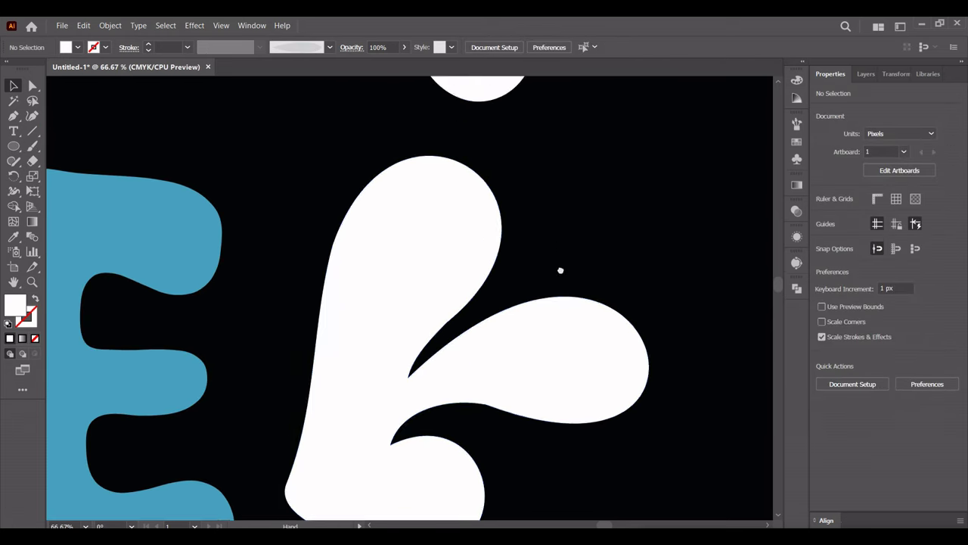
Round off the tip anchor of one splash spike.
scroll(560, 270, down, 5)
alt+scroll(386, 389, up, 2)
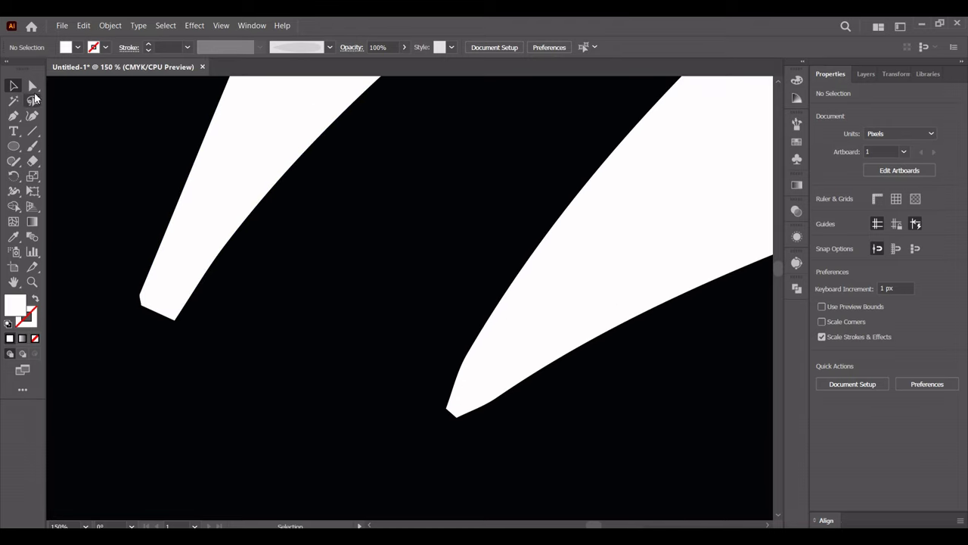
key(a)
click(453, 414)
alt+scroll(447, 393, up, 4)
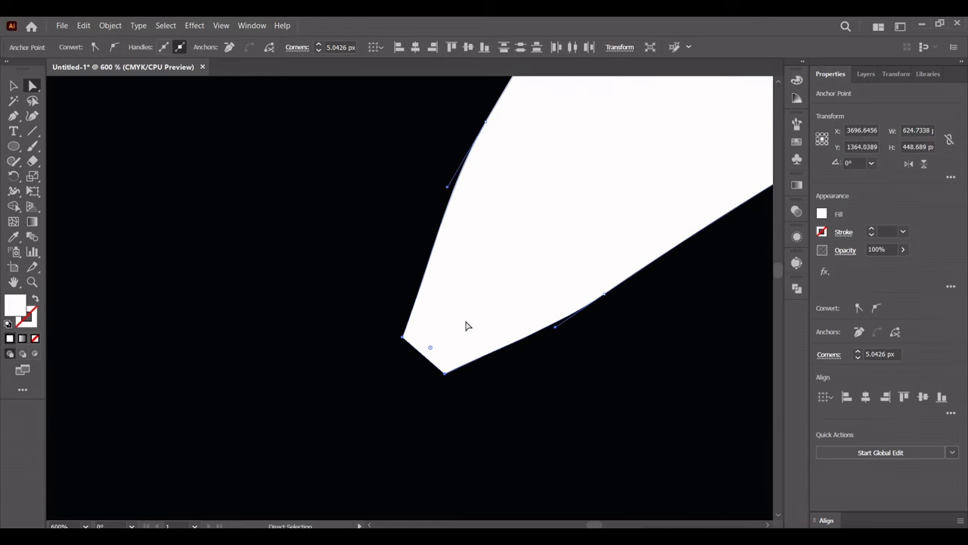
alt+scroll(318, 166, down, 4)
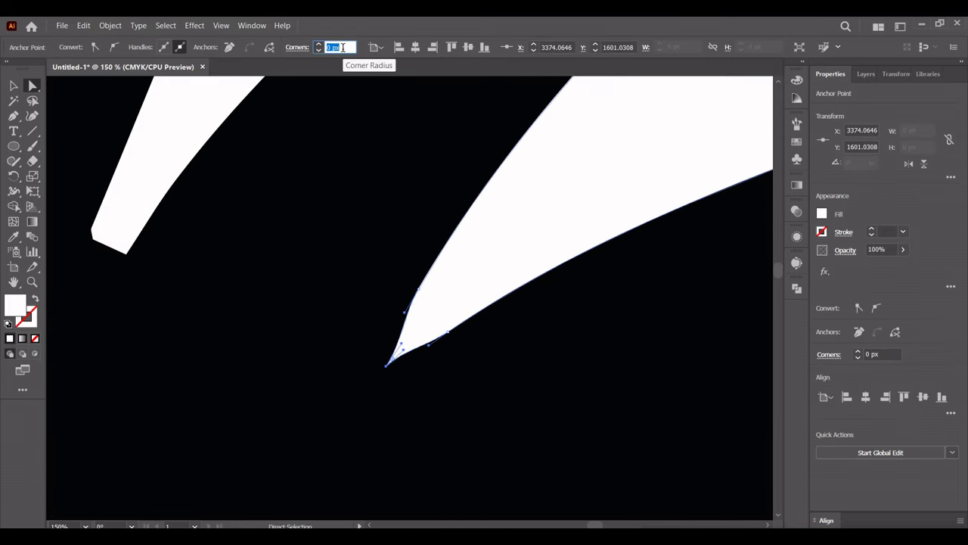
click(344, 173)
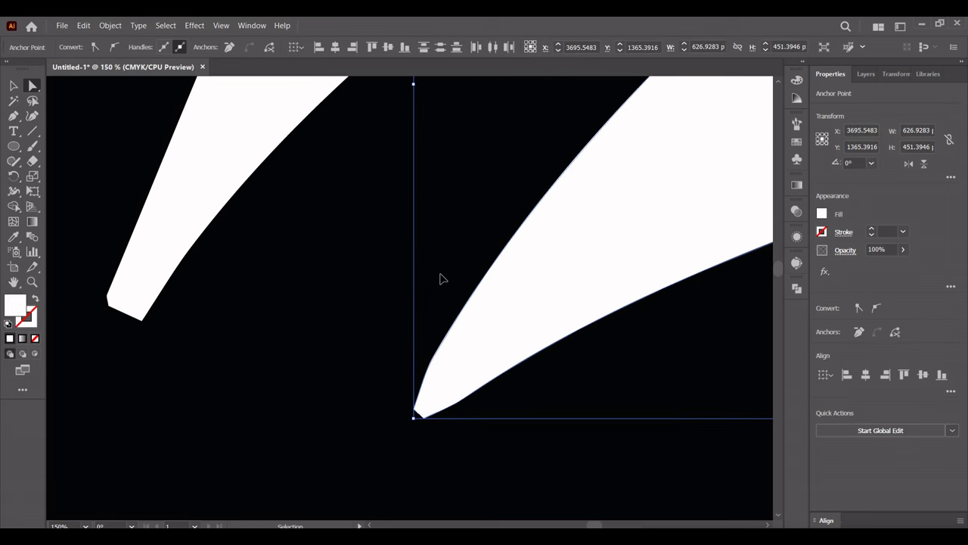
click(371, 389)
key(v)
Round the left spike's tip corner by dragging its corner widget.
alt+scroll(296, 271, down, 1)
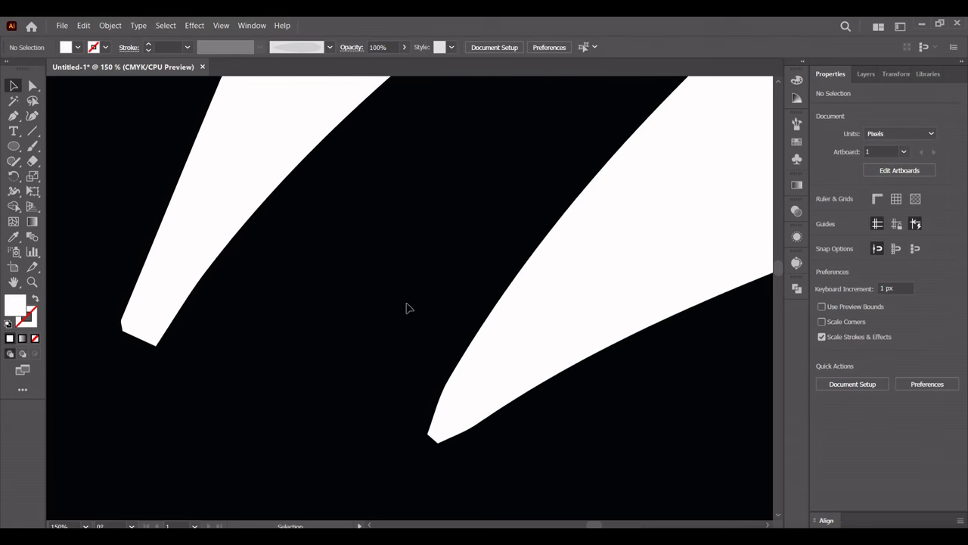
drag(492, 458, 276, 264)
key(a)
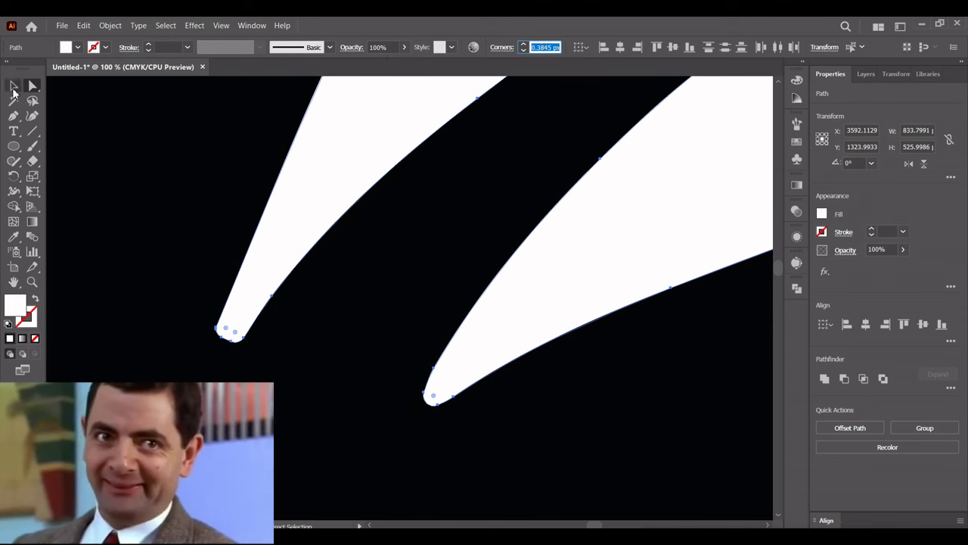
click(226, 331)
drag(225, 331, 252, 325)
key(v)
Simplify the path of the left white spike.
click(320, 376)
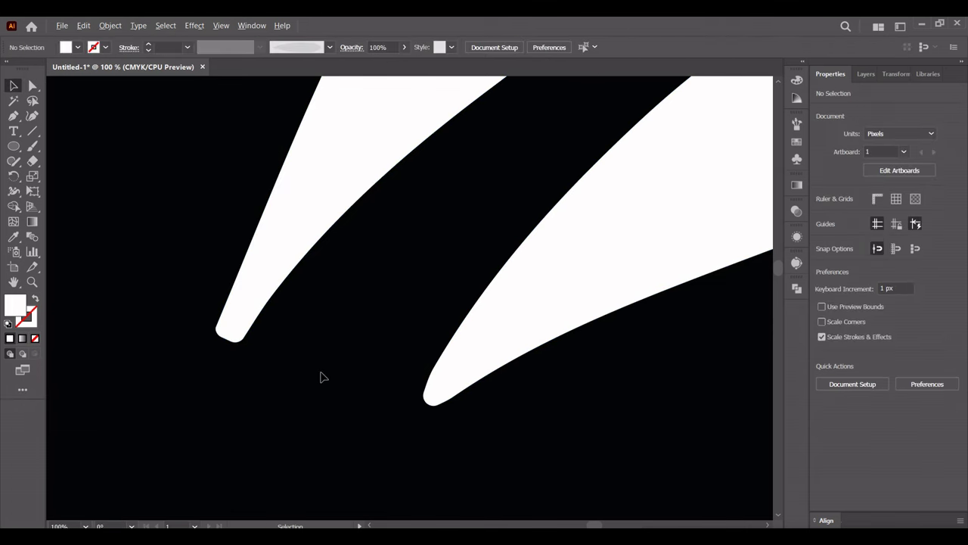
alt+scroll(198, 437, down, 2)
drag(555, 382, 342, 220)
right_click(342, 221)
key(Escape)
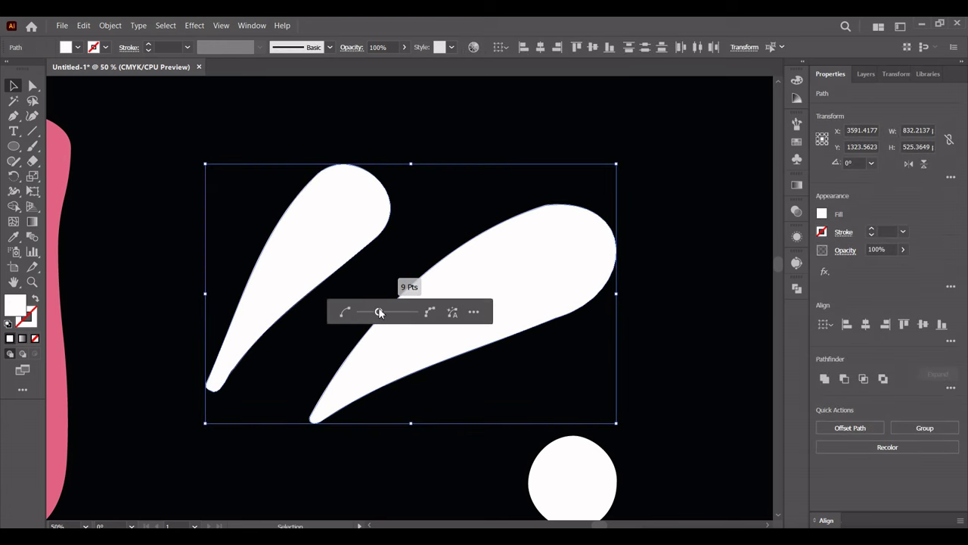
click(647, 248)
alt+scroll(647, 249, down, 1)
alt+scroll(370, 328, up, 1)
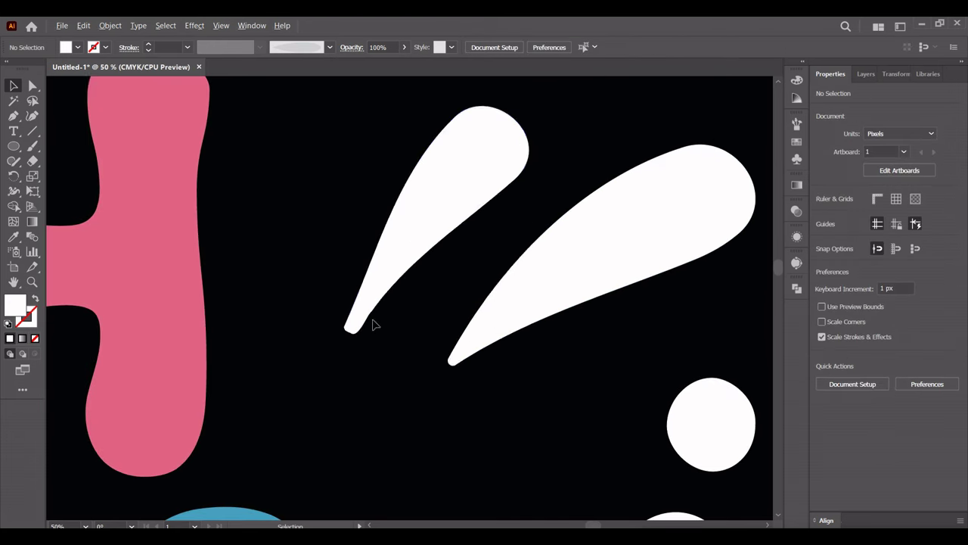
right_click(389, 276)
click(435, 391)
click(464, 266)
alt+scroll(369, 350, up, 3)
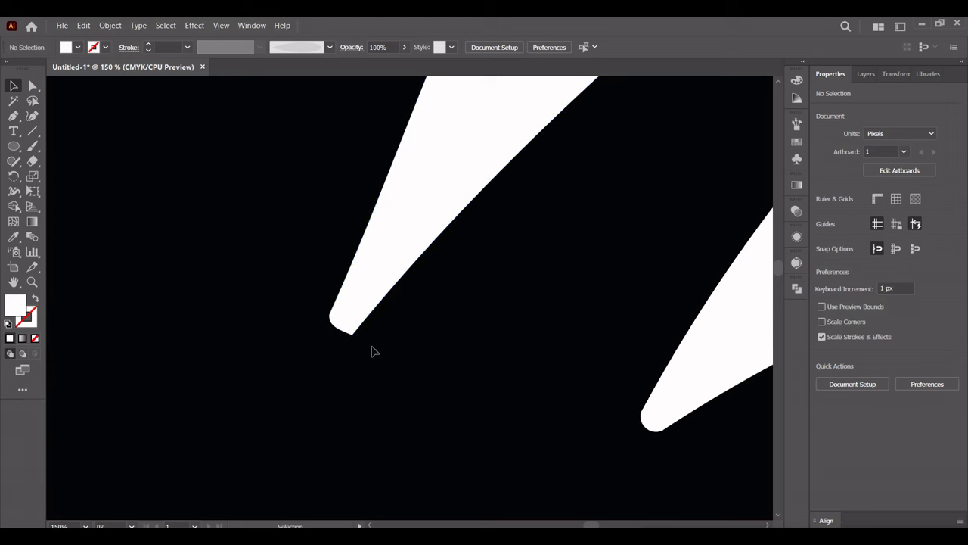
Adjust the roundness of the left spike's tip anchor.
key(a)
drag(346, 330, 364, 353)
drag(346, 310, 339, 319)
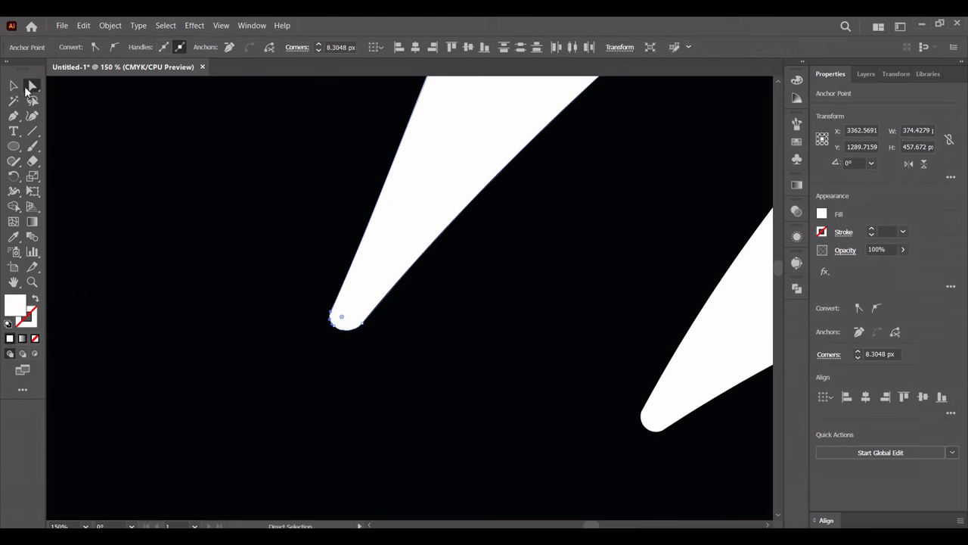
key(v)
click(487, 374)
alt+scroll(519, 386, down, 5)
alt+scroll(519, 386, down, 2)
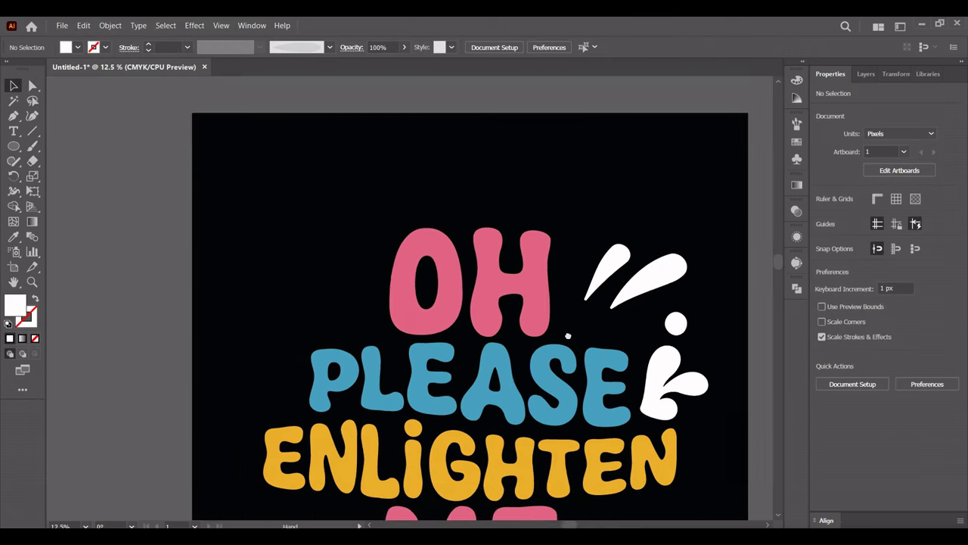
Move the reference image beside the artboard.
alt+scroll(597, 277, down, 1)
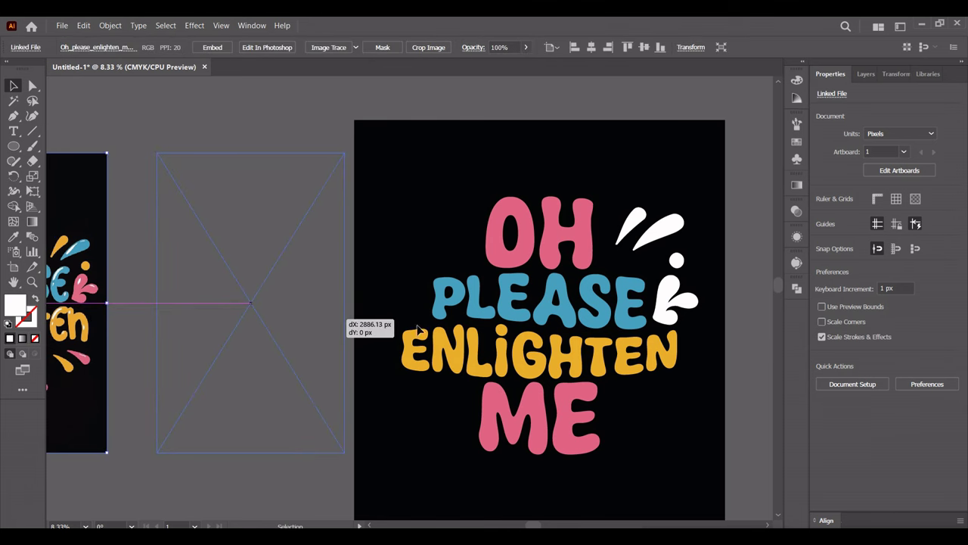
drag(91, 314, 330, 321)
click(703, 259)
alt+scroll(703, 259, up, 1)
Shrink both splashes and rotate the upper one slightly left.
click(681, 317)
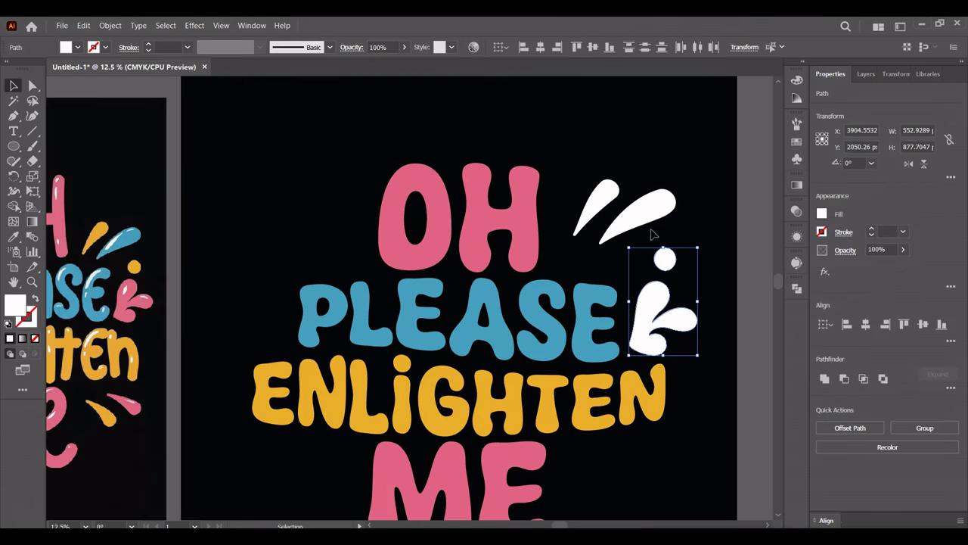
shift+click(647, 220)
mouse_move(699, 181)
mouse_down()
mouse_move(673, 211)
mouse_move(688, 206)
mouse_up()
click(717, 259)
click(642, 231)
drag(637, 236, 624, 232)
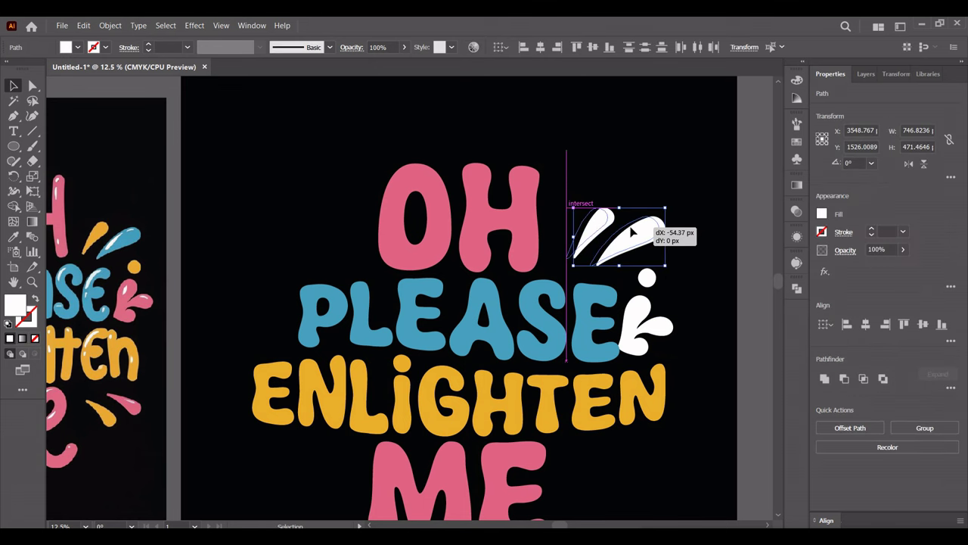
Group the splash shapes together.
right_click(624, 232)
click(662, 382)
key(Escape)
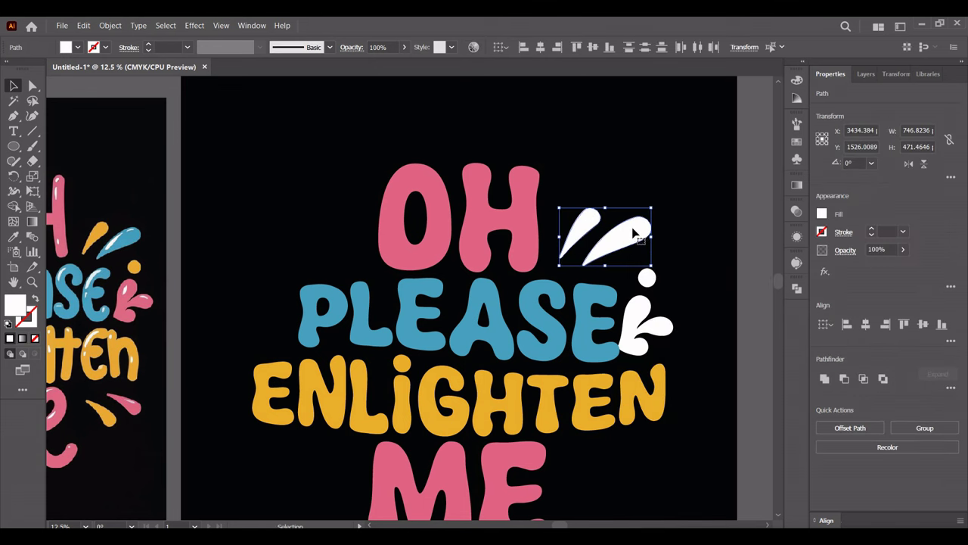
right_click(634, 233)
click(663, 355)
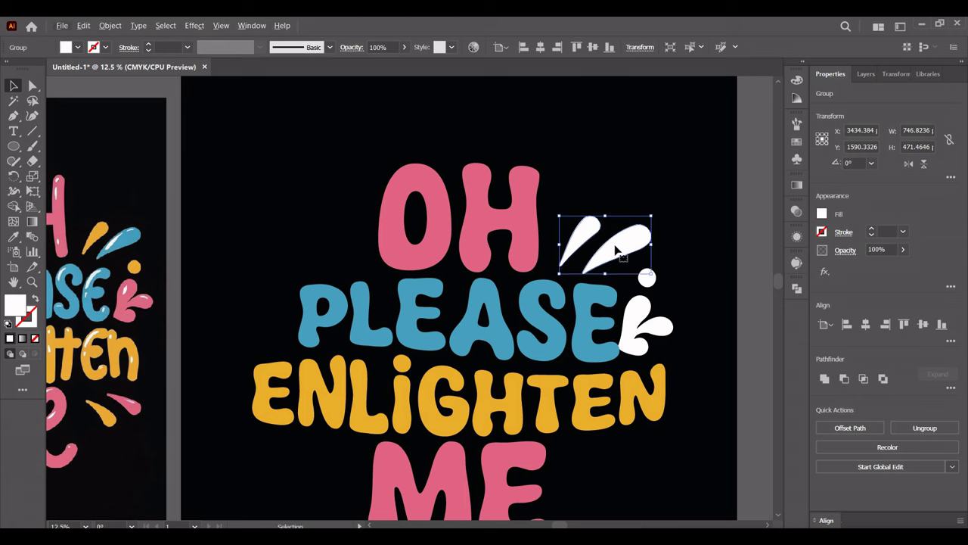
Place a horizontally flipped copy of the splash group left of OH.
mouse_move(616, 252)
mouse_down()
mouse_move(351, 255)
mouse_move(354, 227)
mouse_up()
click(909, 163)
click(575, 199)
drag(497, 230, 561, 171)
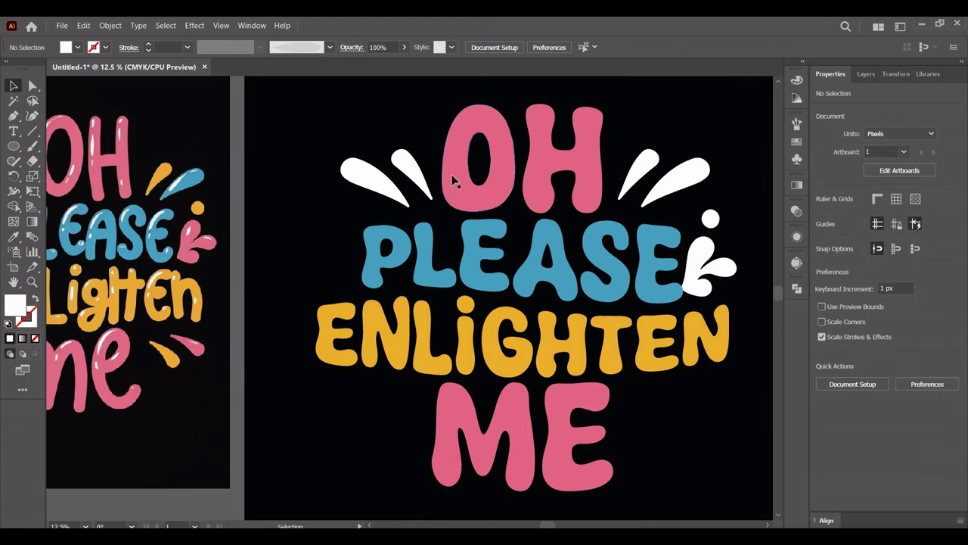
Group the splash sets on both sides of OH.
drag(409, 176, 407, 176)
shift+click(648, 175)
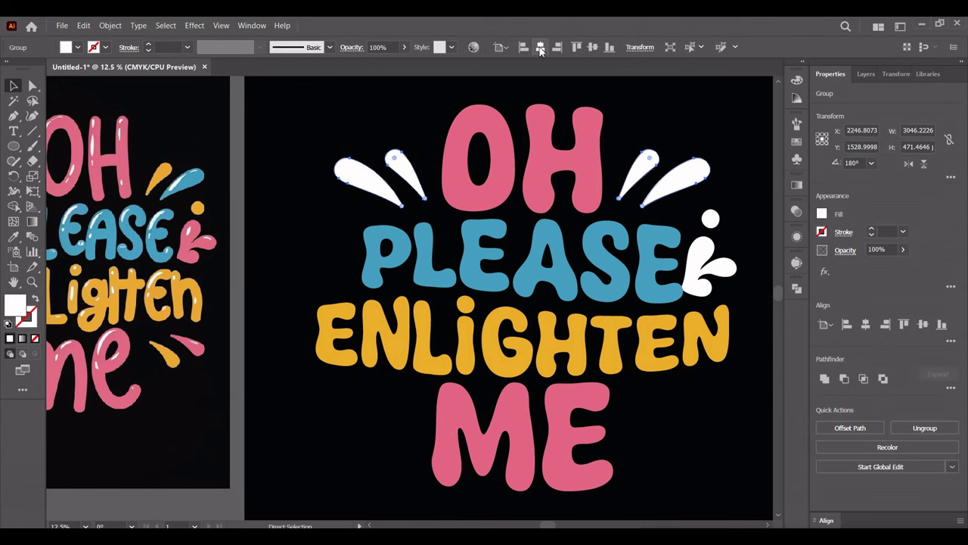
right_click(645, 167)
click(669, 323)
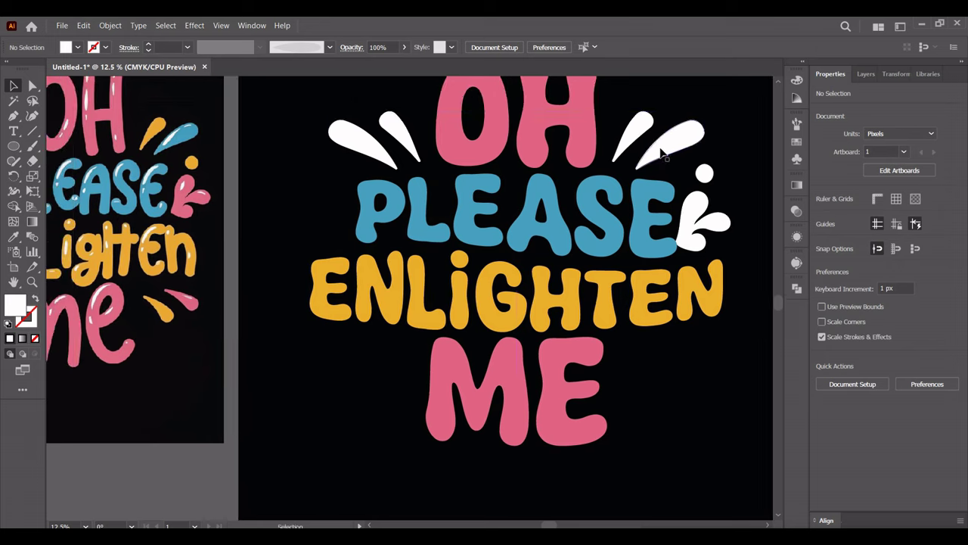
Duplicate the splashes down near ME, ungroup them, and rotate one beside ME.
drag(645, 176, 639, 368)
right_click(669, 333)
click(695, 263)
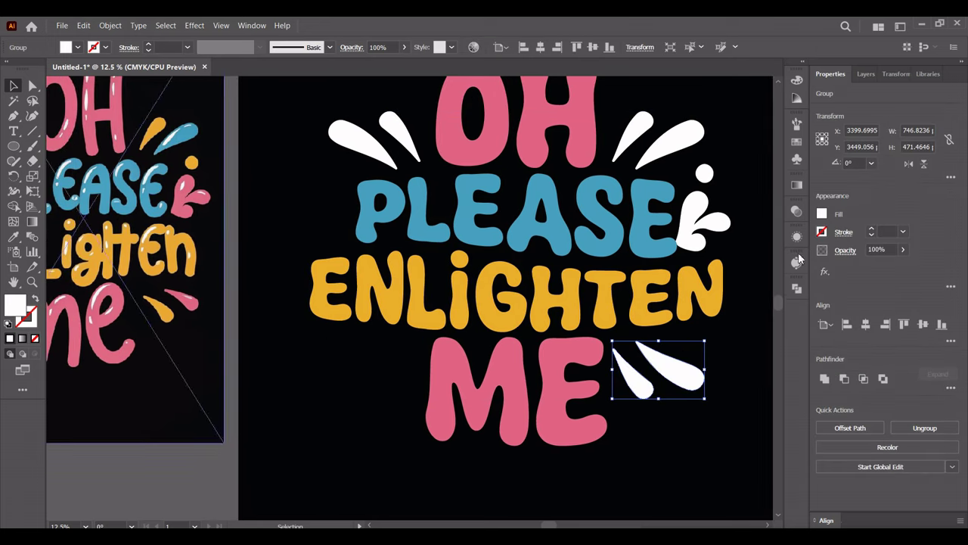
drag(720, 354, 650, 412)
mouse_move(639, 375)
mouse_down()
mouse_move(378, 378)
mouse_move(534, 355)
mouse_move(541, 399)
mouse_up()
Move the second splash next to ME and group the two splashes left of ME.
click(543, 342)
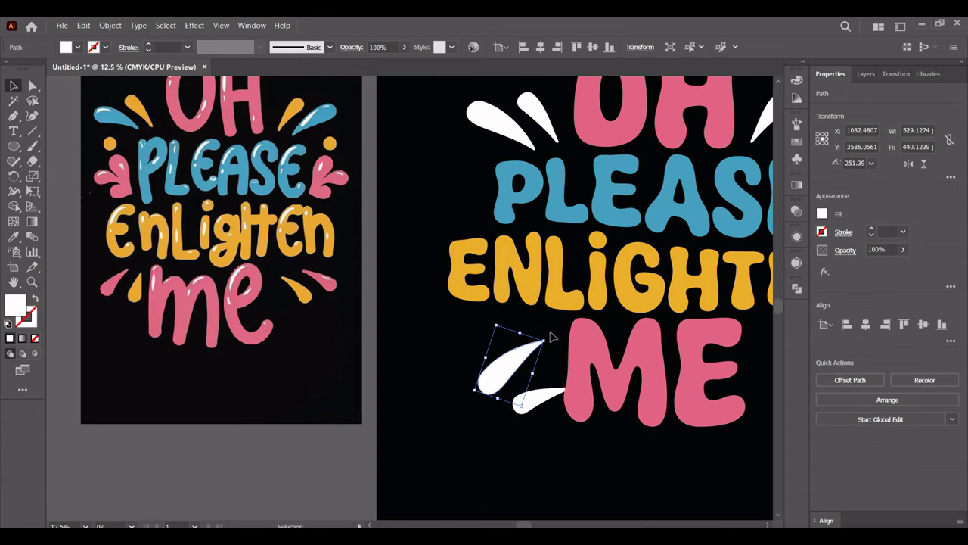
click(526, 407)
mouse_move(553, 349)
mouse_down()
mouse_move(548, 373)
mouse_move(465, 389)
mouse_move(465, 363)
mouse_up()
click(530, 357)
scroll(553, 356, right, 2)
right_click(464, 363)
click(497, 198)
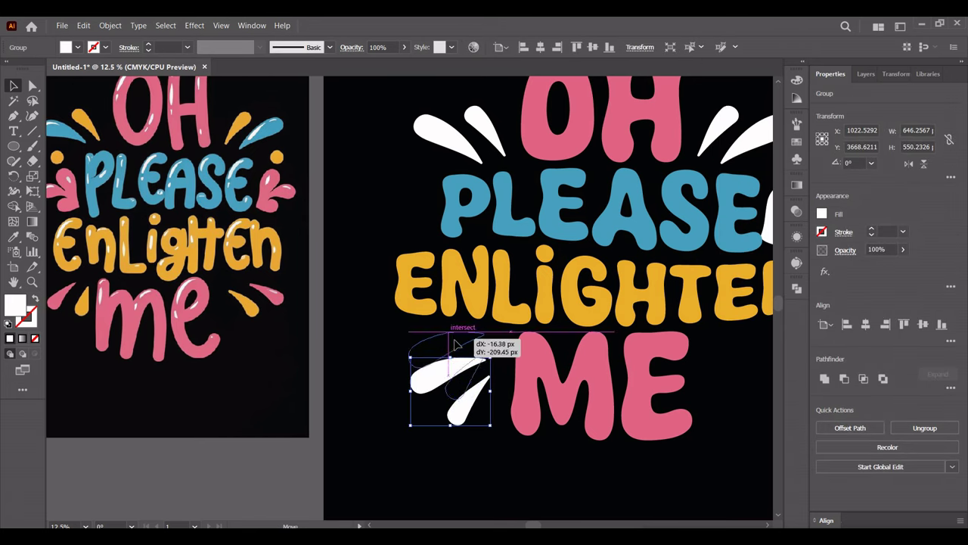
Add a mirrored copy of the ME splashes on its right side.
scroll(530, 303, right, 3)
click(909, 163)
shift+click(355, 371)
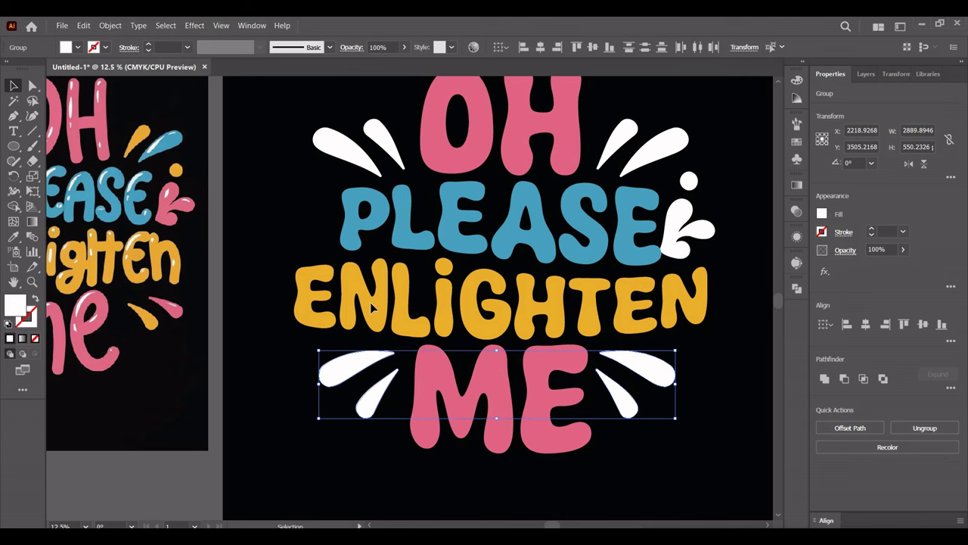
right_click(360, 361)
click(393, 151)
right_click(670, 385)
click(711, 166)
Select and inspect the splash groups around OH and ME.
click(620, 147)
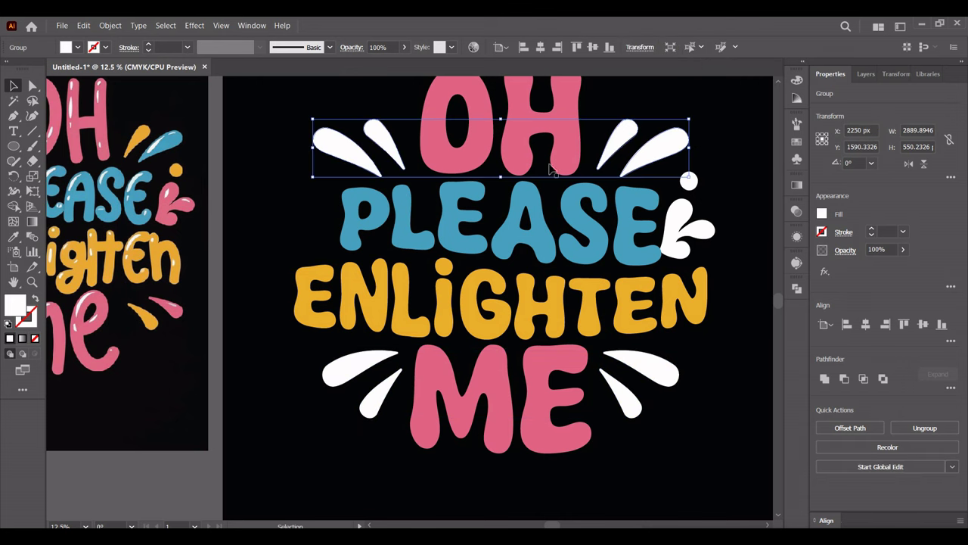
right_click(656, 345)
click(653, 367)
right_click(655, 366)
click(352, 368)
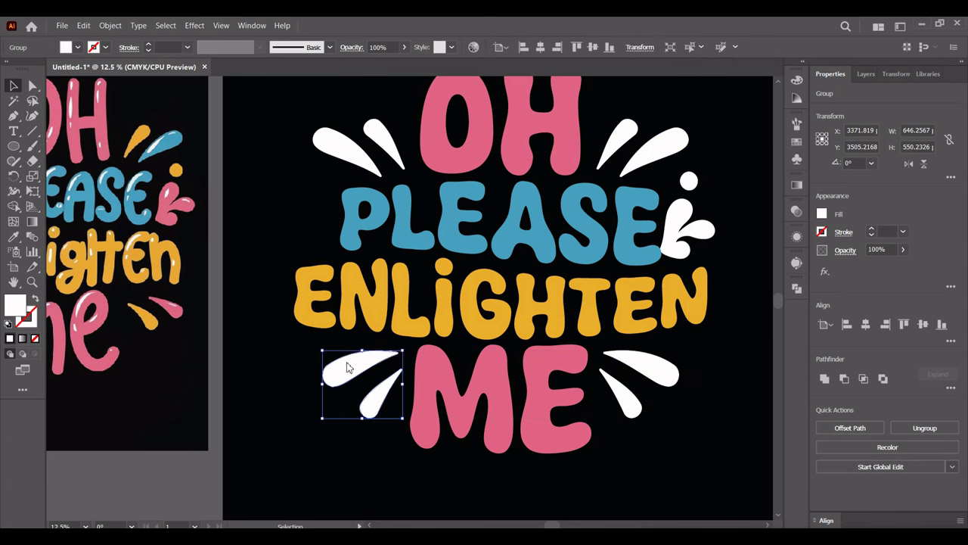
right_click(348, 363)
click(356, 159)
right_click(355, 159)
click(401, 220)
right_click(597, 120)
click(643, 182)
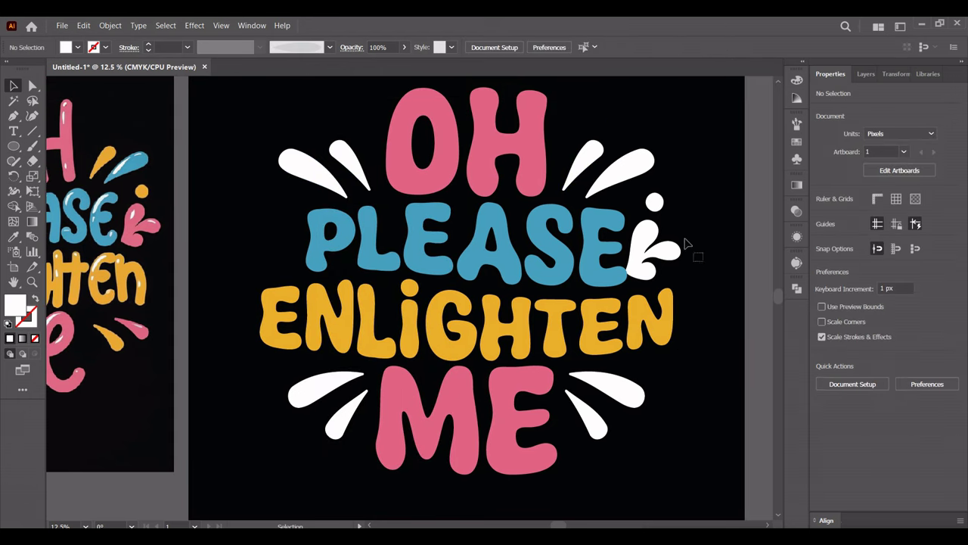
Place a mirrored splash left of PLEASE and group it with the right one.
mouse_move(652, 226)
mouse_down()
mouse_move(669, 219)
mouse_move(281, 240)
mouse_up()
click(908, 165)
scroll(726, 136, left, 2)
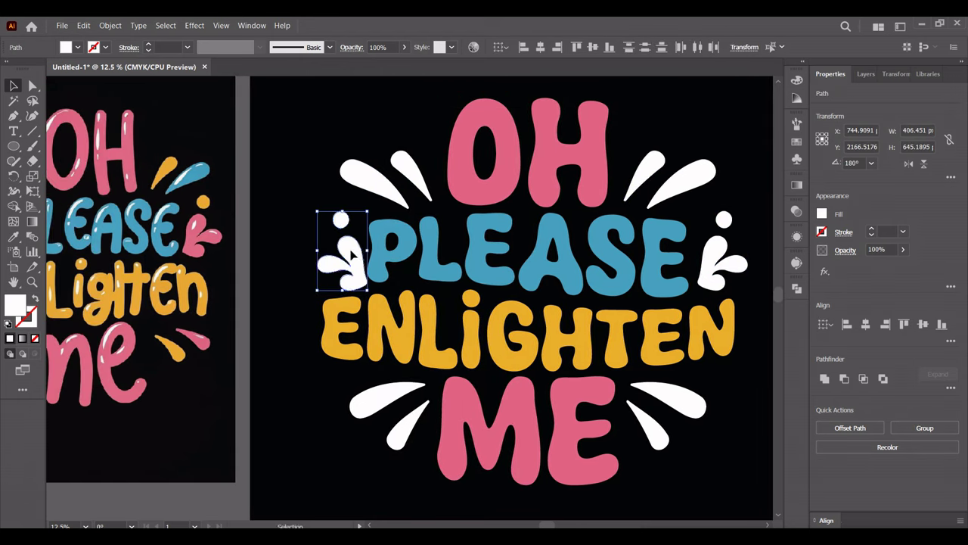
shift+click(711, 252)
key(ctrl+g)
Zoom out to the whole artboard and select both splashes beside PLEASE.
click(663, 120)
click(333, 258)
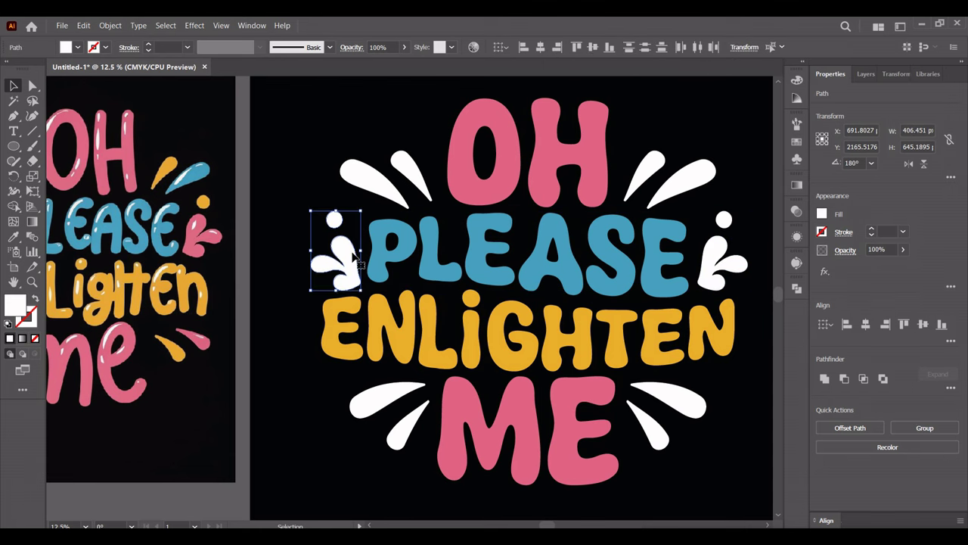
click(299, 242)
key(ctrl+minus)
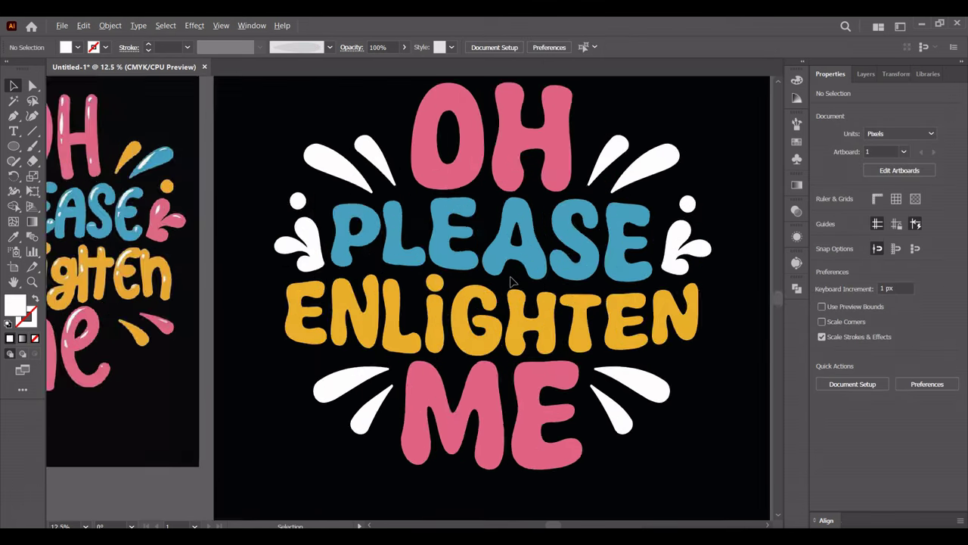
click(629, 257)
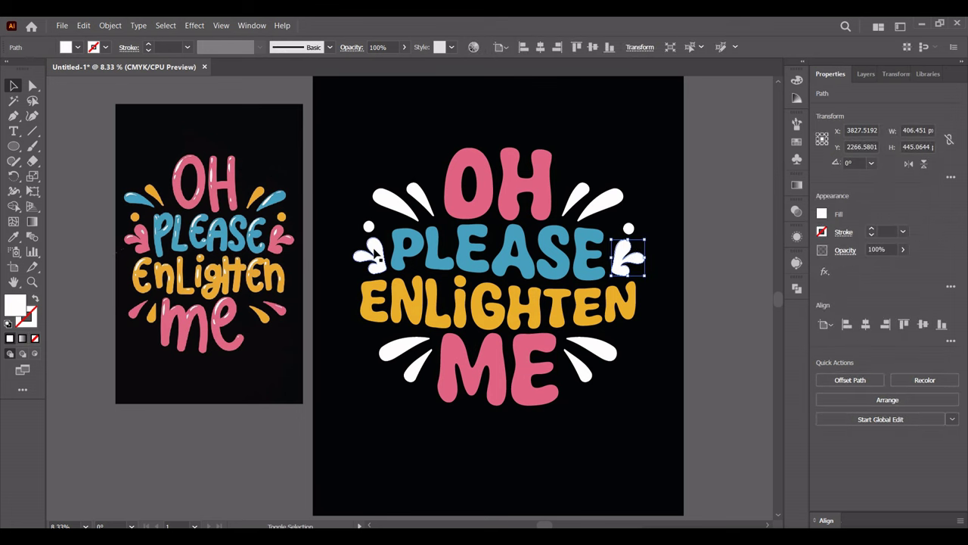
shift+click(372, 253)
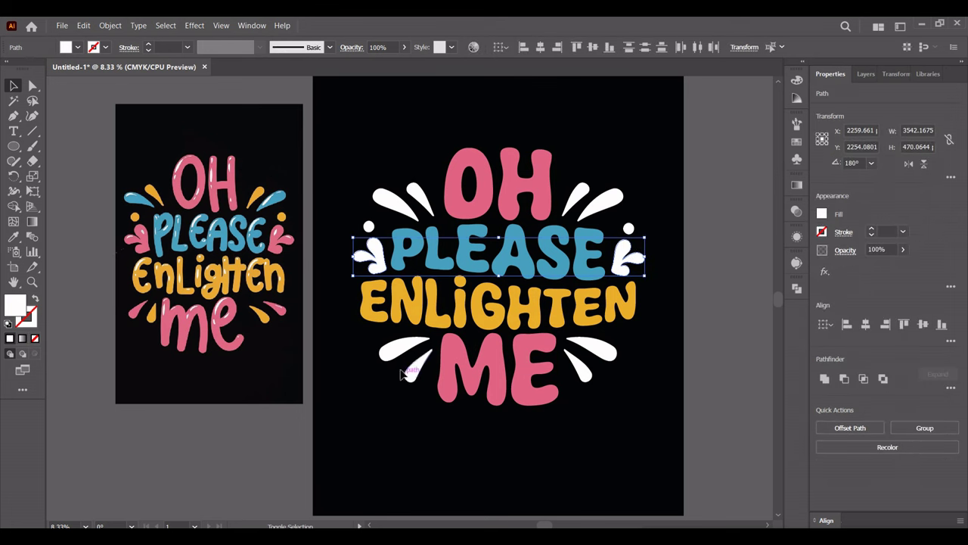
Recolour the white splash ornaments with the lettering colours: pink, blue and yellow.
click(467, 199)
click(578, 210)
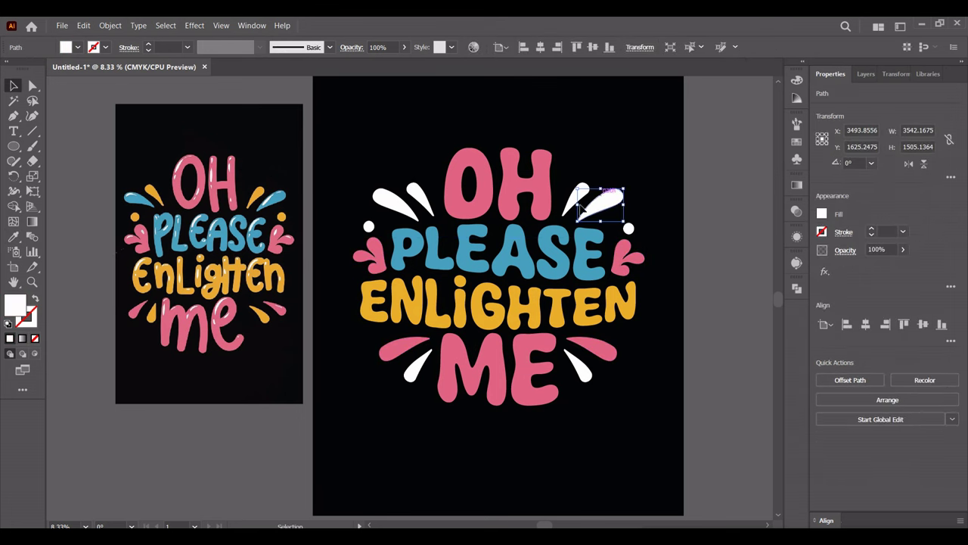
shift+click(386, 199)
key(i)
click(578, 199)
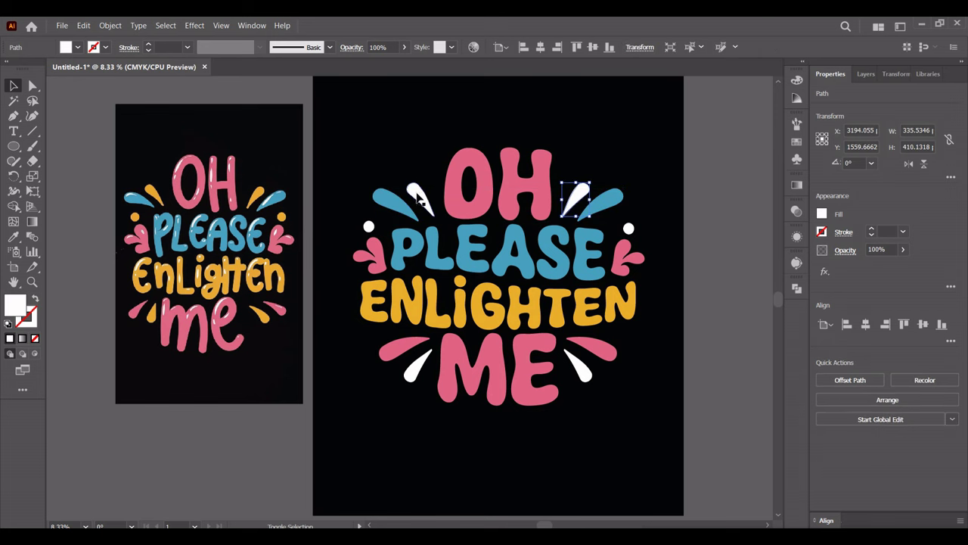
shift+click(418, 200)
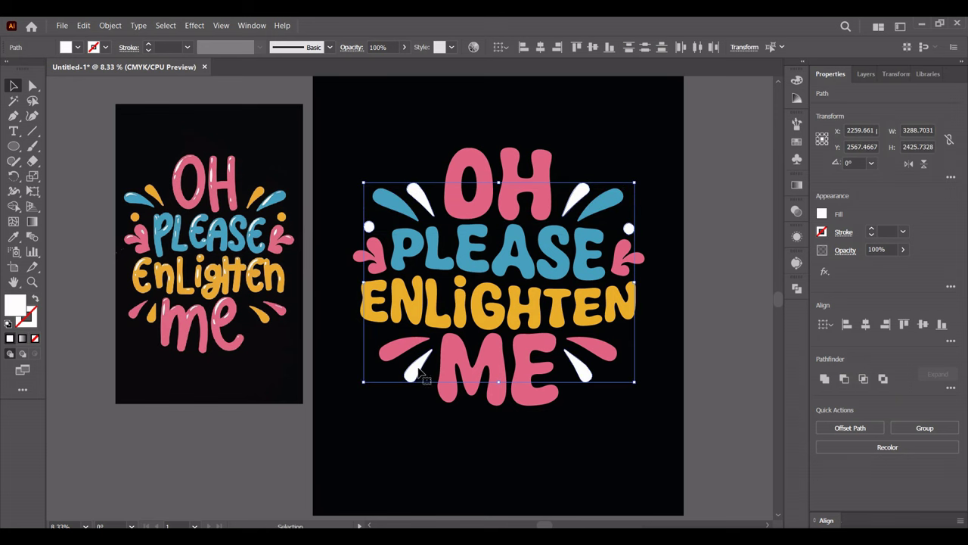
click(473, 306)
key(ctrl+shift+a)
drag(657, 397, 663, 402)
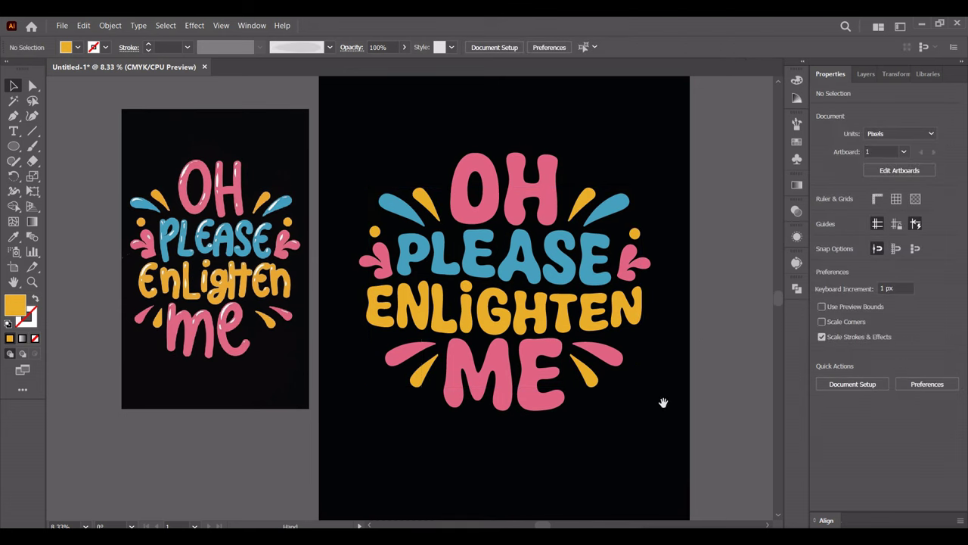
Group all the artwork, then enlarge the grouped design and move it up.
key(ctrl+a)
right_click(523, 198)
click(560, 366)
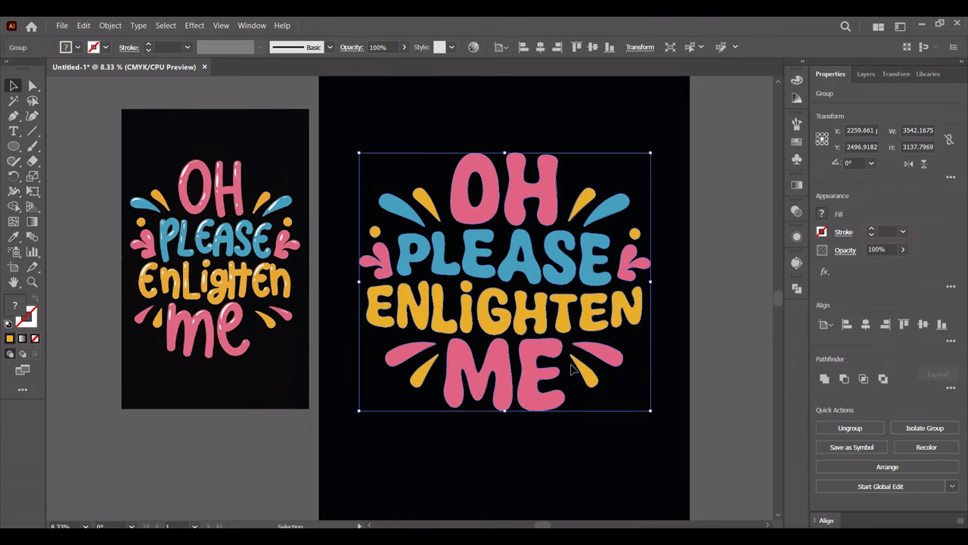
drag(636, 367, 640, 391)
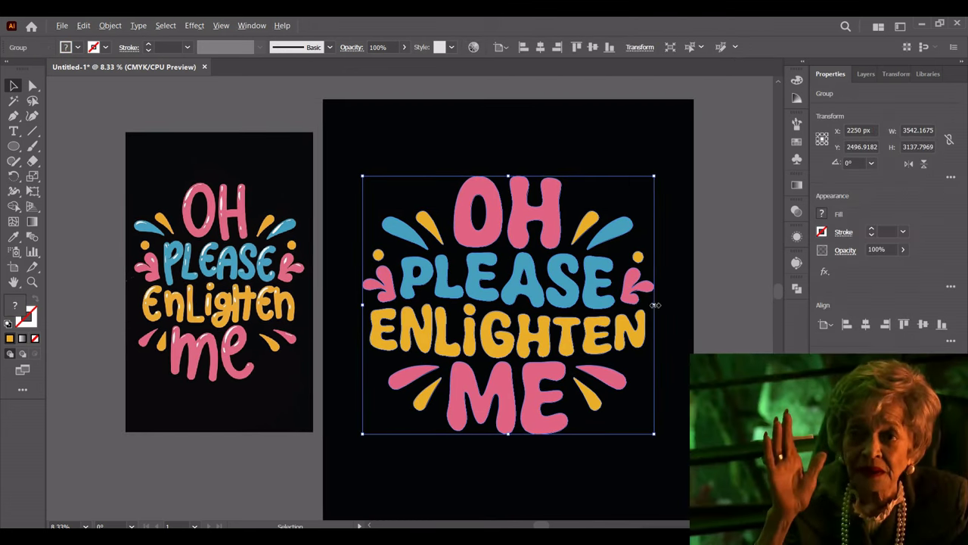
drag(654, 175, 666, 136)
click(707, 159)
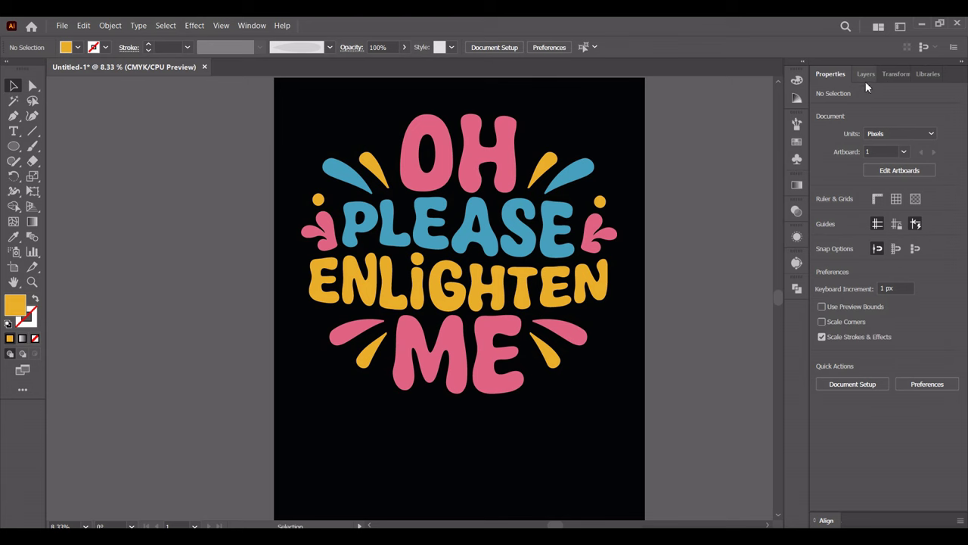
Hide the black background and save the design via Save for Web as a transparent PNG-24.
click(866, 74)
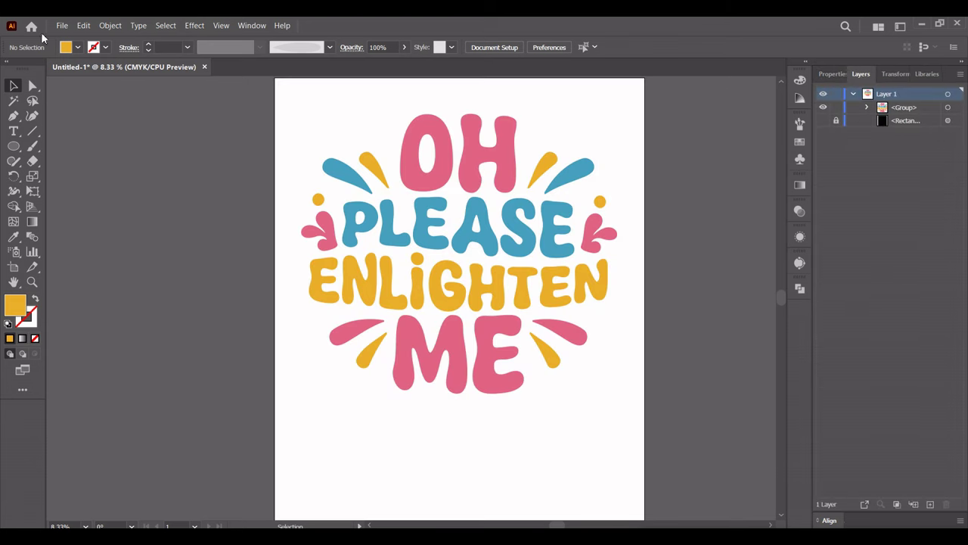
click(62, 25)
click(294, 315)
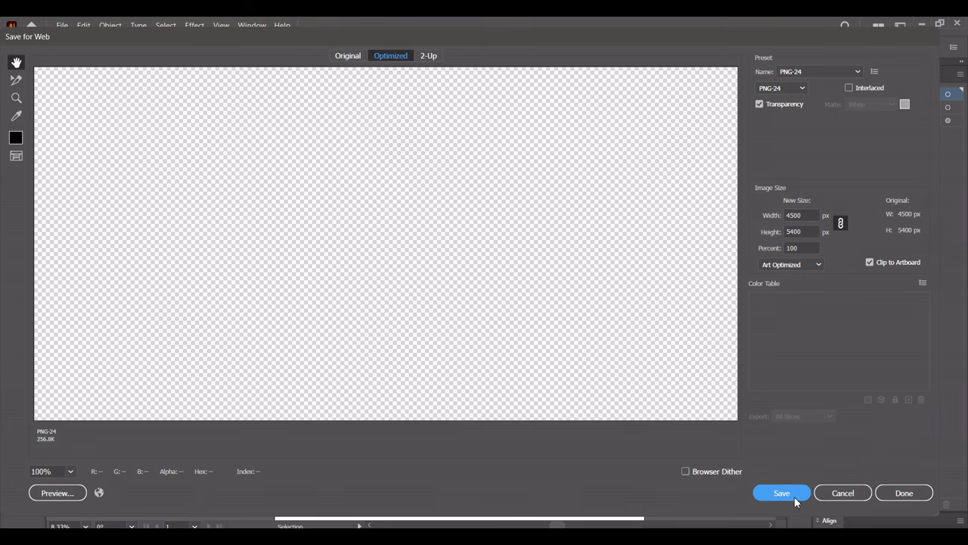
click(794, 496)
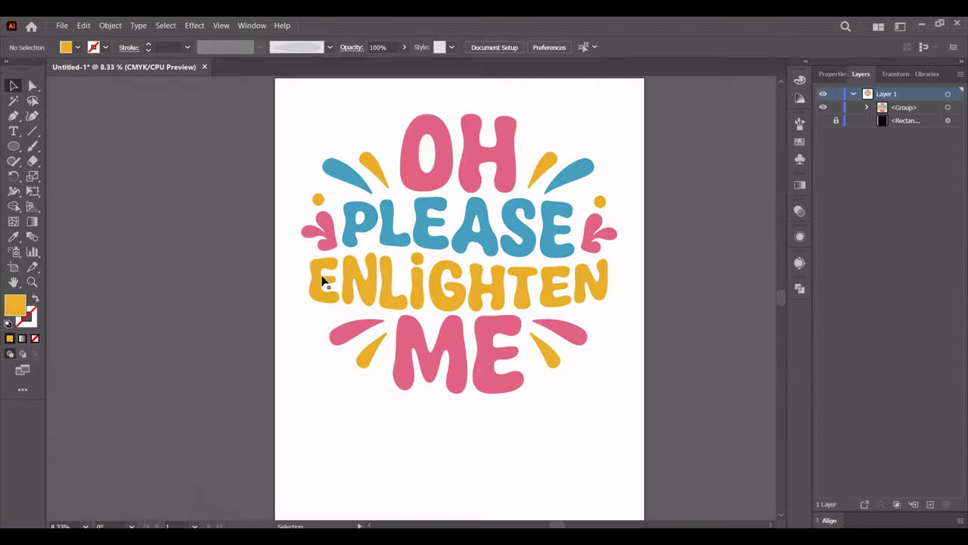
Restore the black background, then zoom around the smartmockups_lsjrn0ch.jpg hoodie mockup.
click(824, 121)
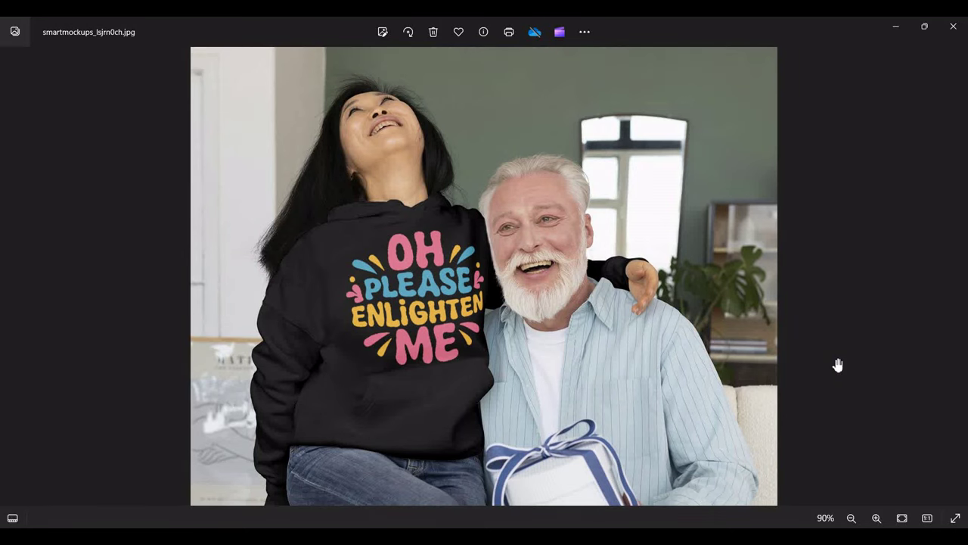
mouse_move(674, 359)
mouse_down()
mouse_move(647, 290)
mouse_move(631, 355)
mouse_up()
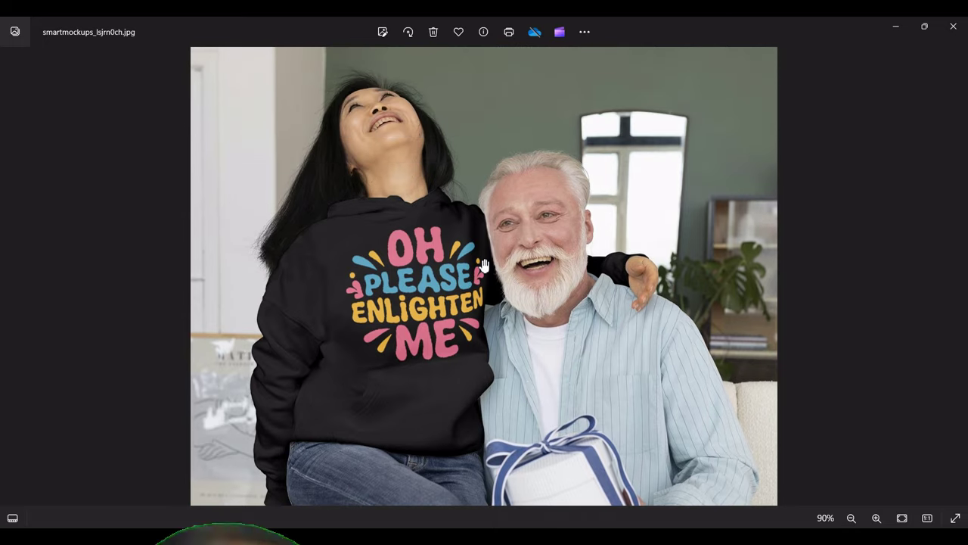
scroll(500, 258, up, 1)
scroll(496, 259, up, 2)
scroll(488, 263, up, 1)
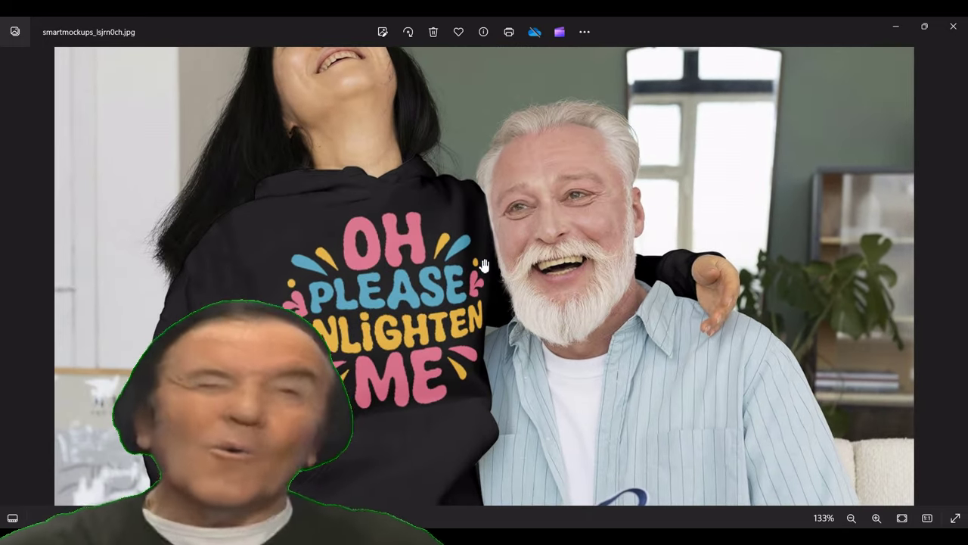
scroll(484, 265, down, 2)
scroll(484, 264, down, 2)
scroll(484, 265, down, 2)
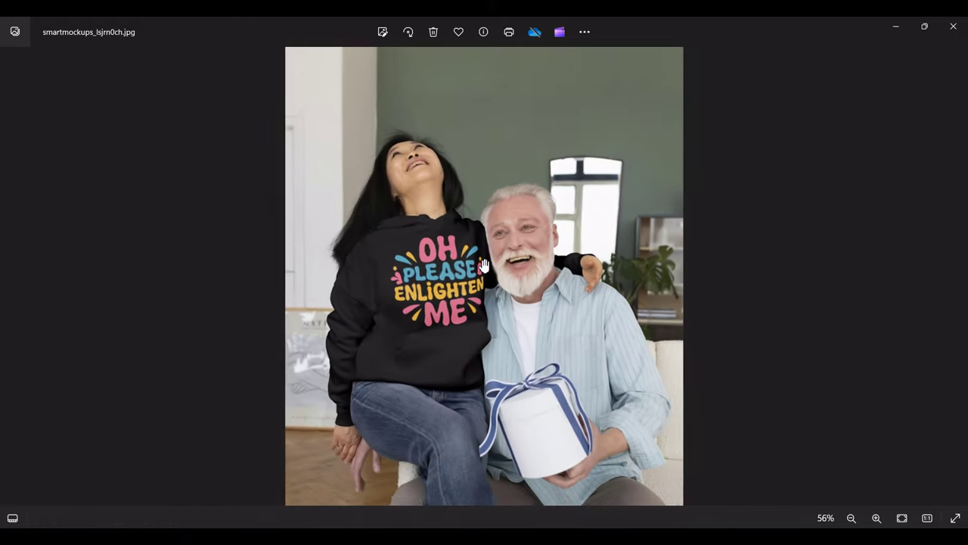
scroll(484, 265, up, 2)
scroll(484, 265, up, 1)
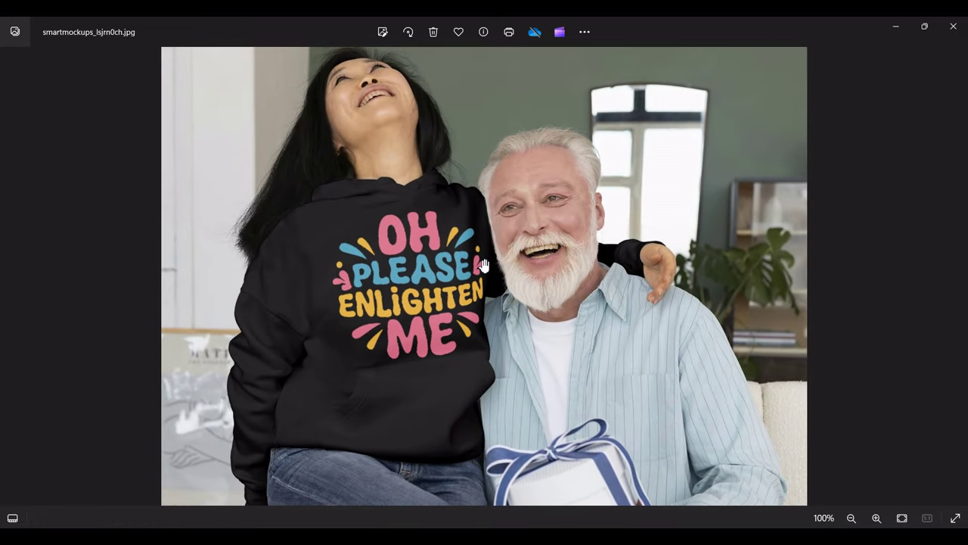